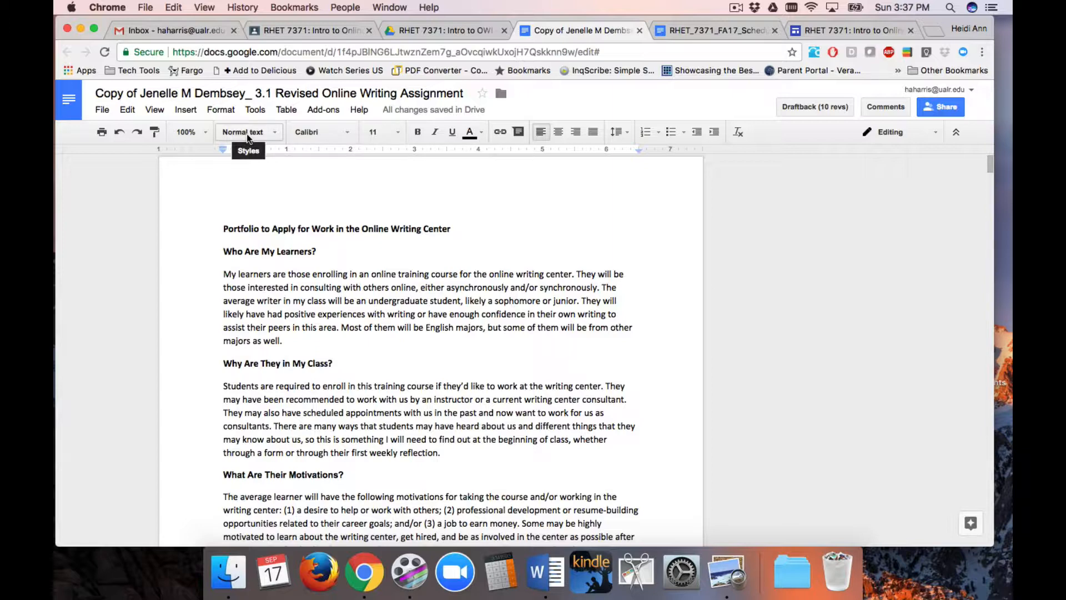
left_click(273, 134)
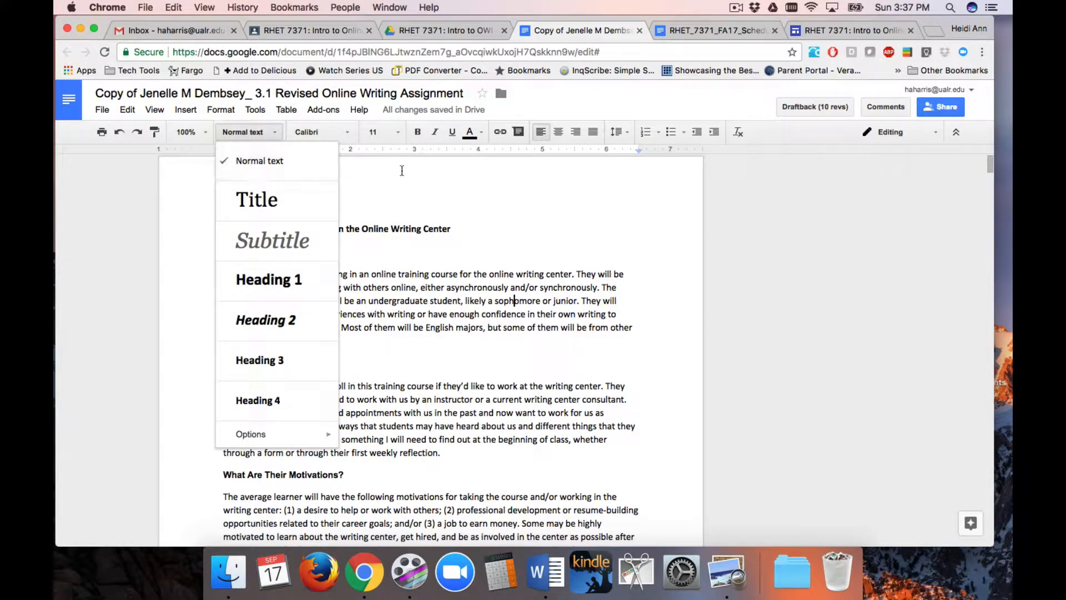
left_click(418, 179)
left_click(454, 286)
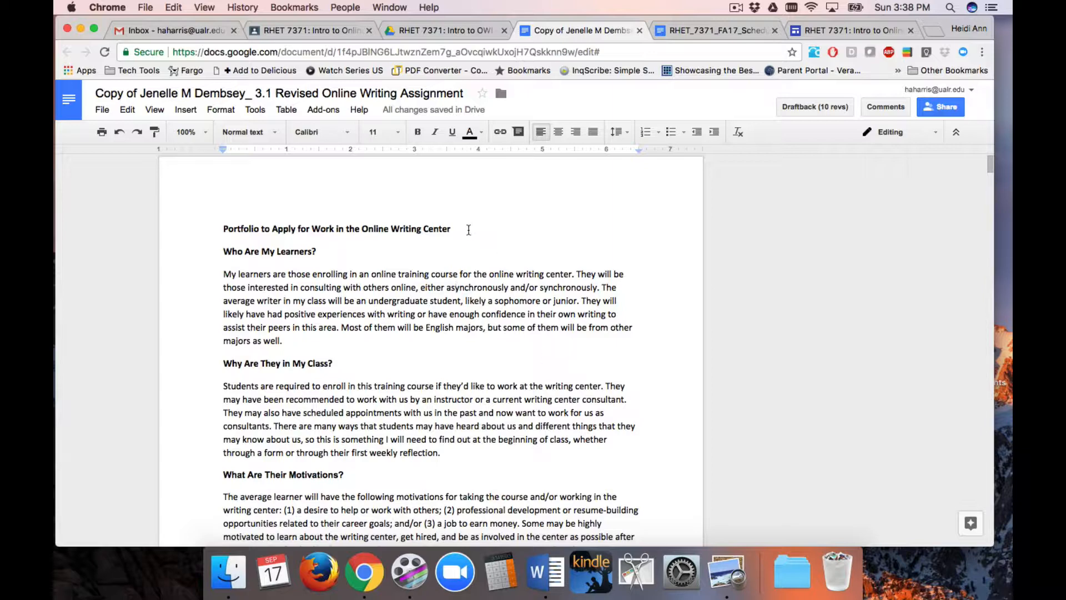
Set the font size of the title line "Portfolio to Apply for Work in the Online Writing Center" to 18.
left_click_drag(466, 229, 219, 226)
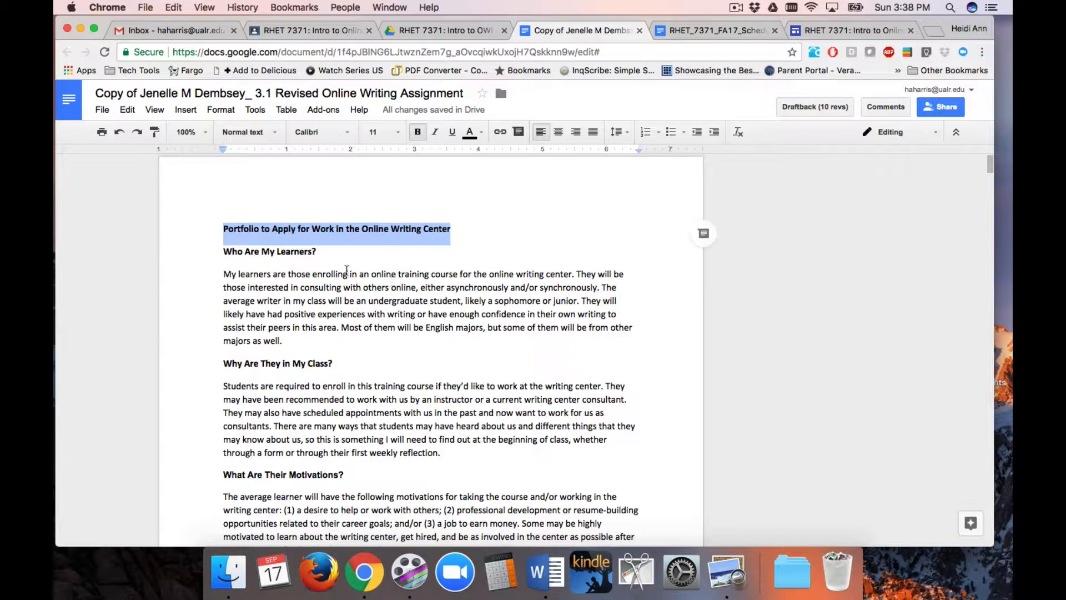
left_click(399, 134)
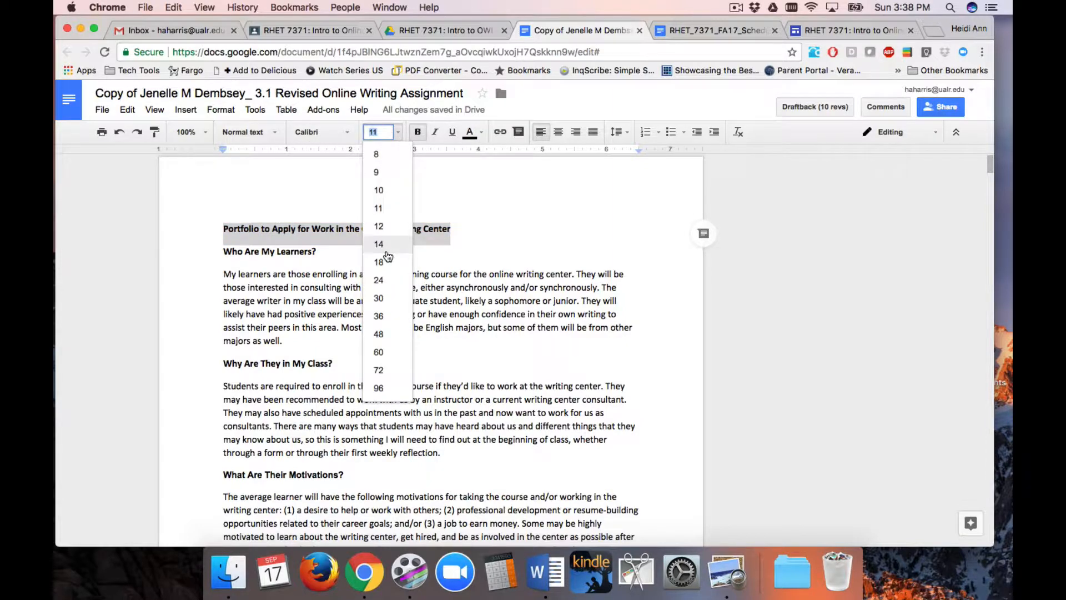
left_click(379, 244)
left_click(398, 133)
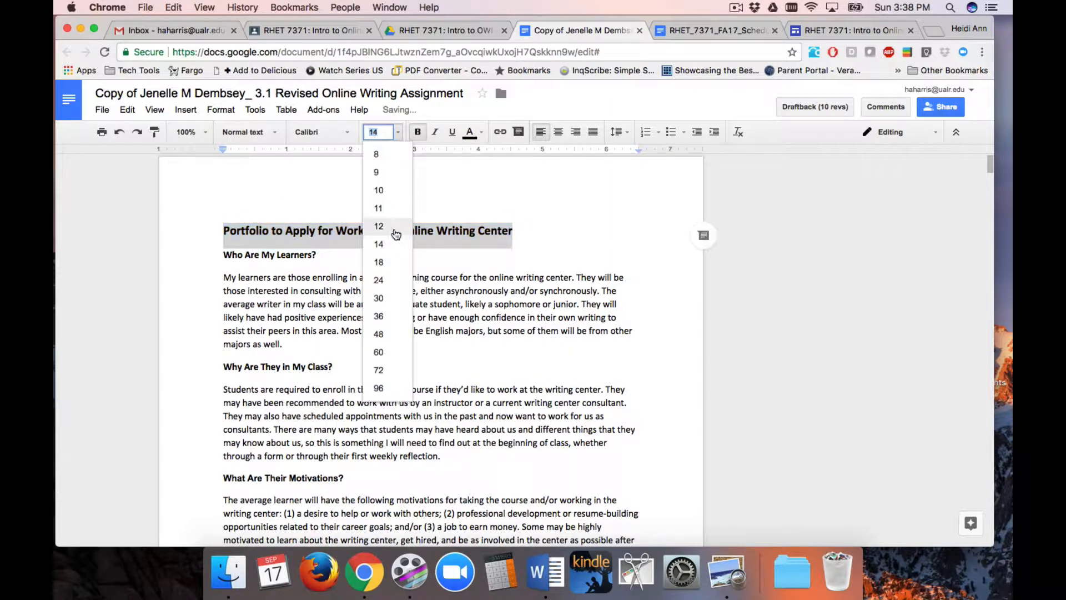
left_click(384, 264)
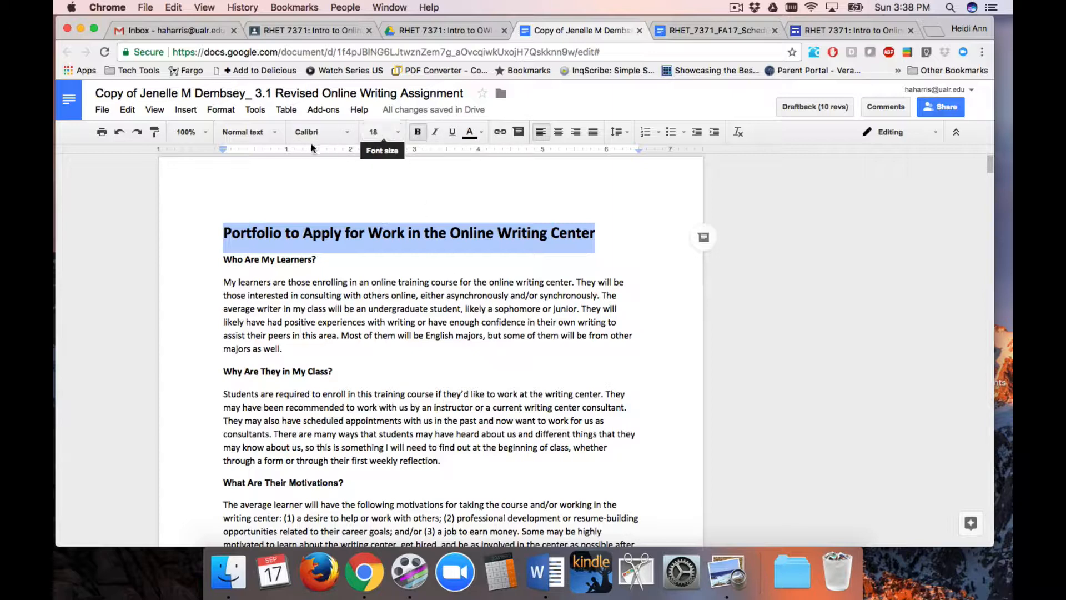
Update the Title style to match the selected title line's formatting.
left_click(277, 136)
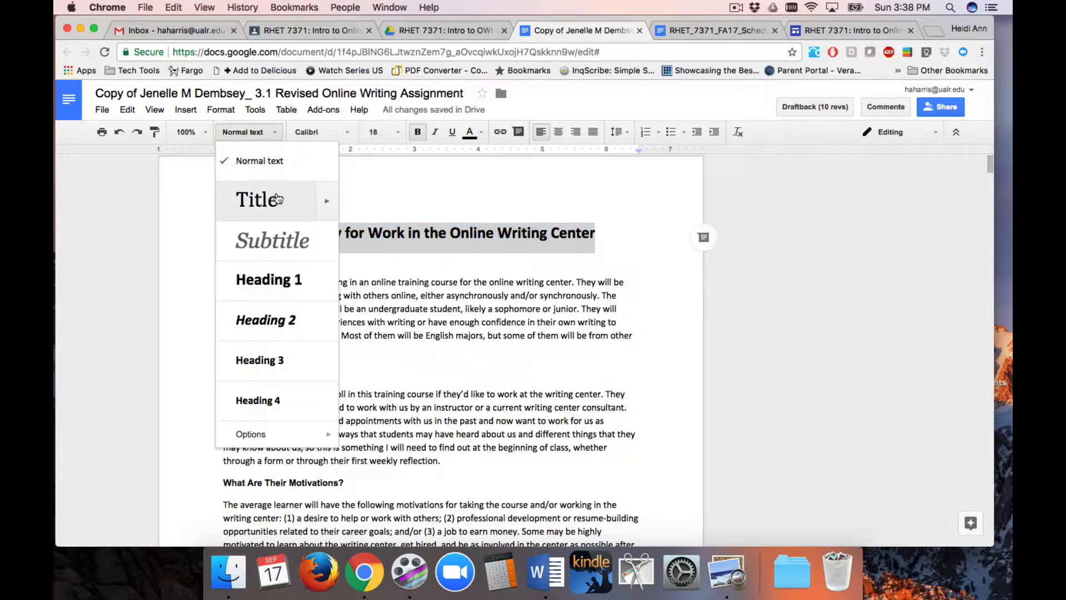
left_click(328, 202)
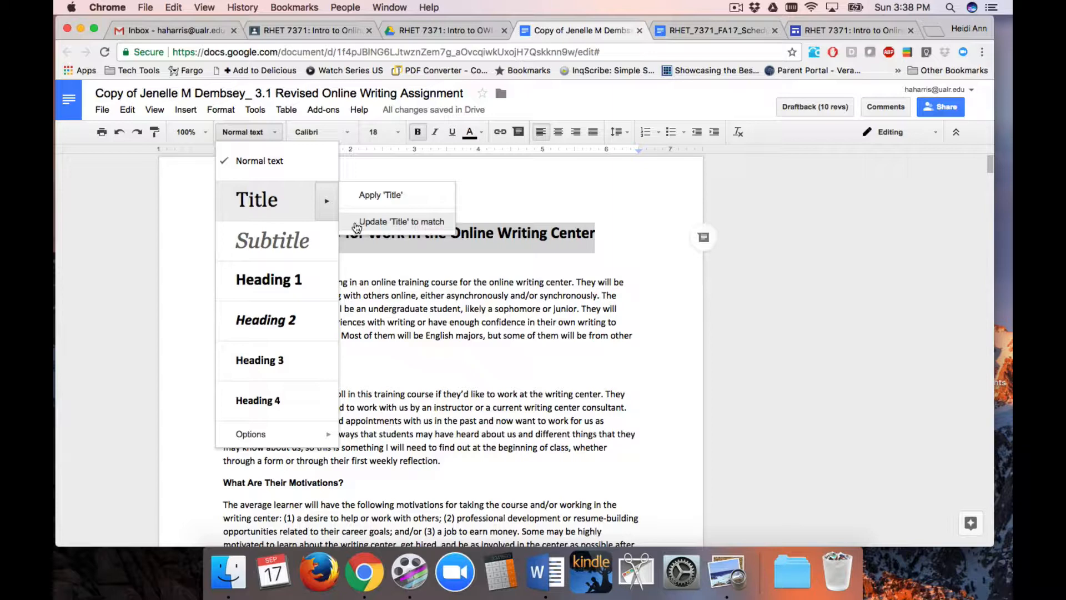
left_click(389, 221)
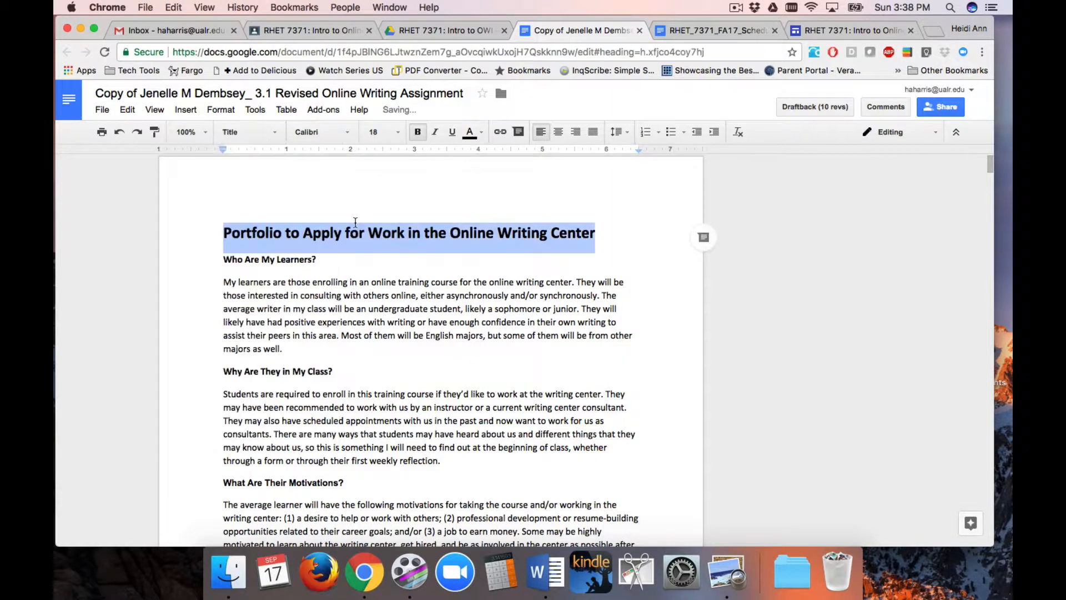
left_click(274, 132)
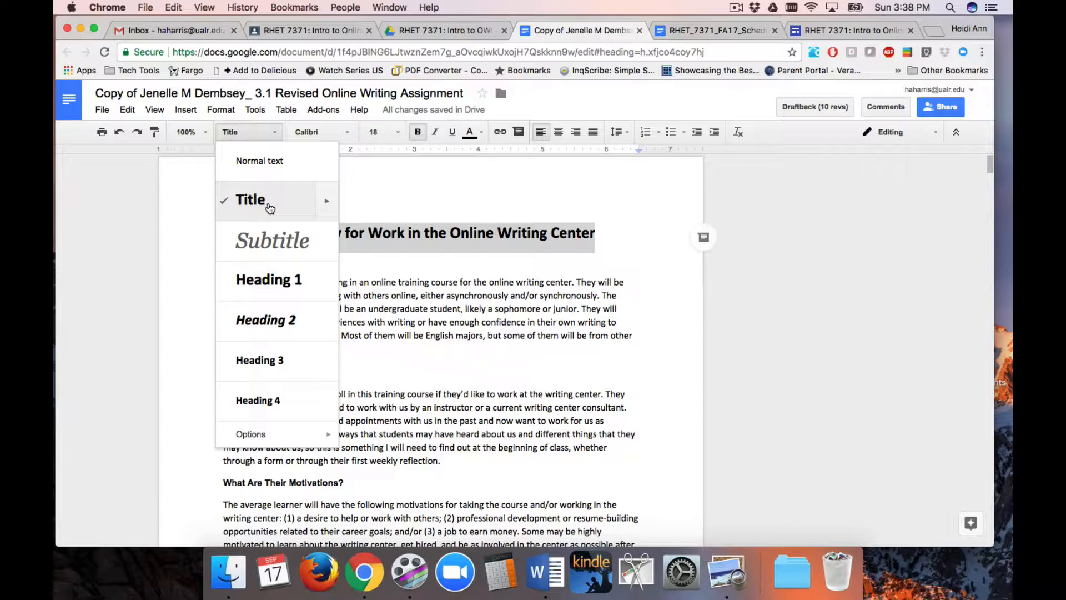
left_click(392, 184)
left_click(376, 257)
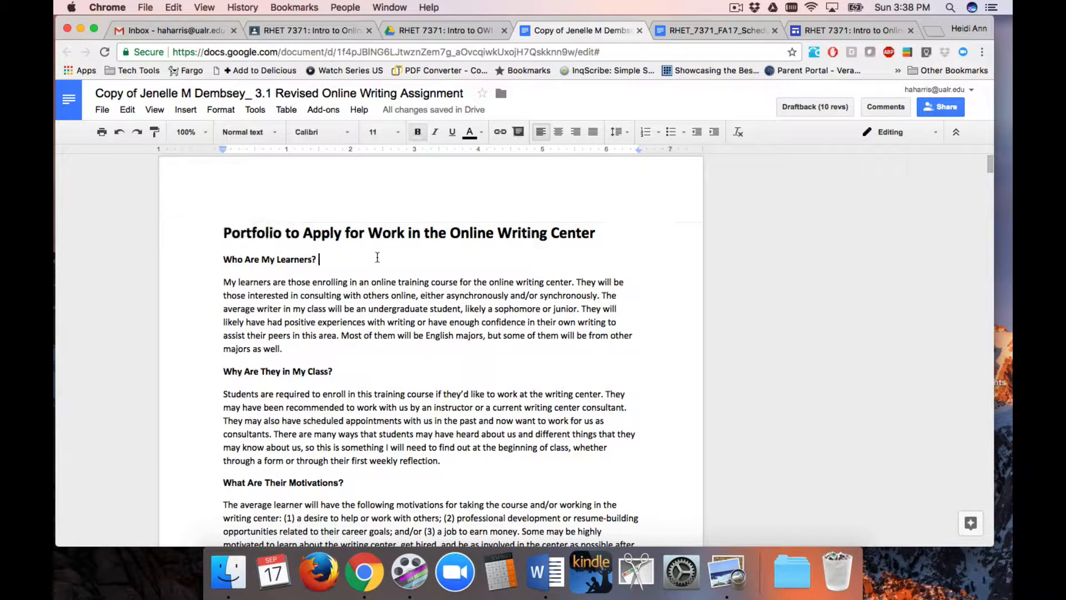
Set the heading "Who Are My Learners?" to font size 16 and update the Heading 1 style to match it.
left_click_drag(223, 259, 328, 261)
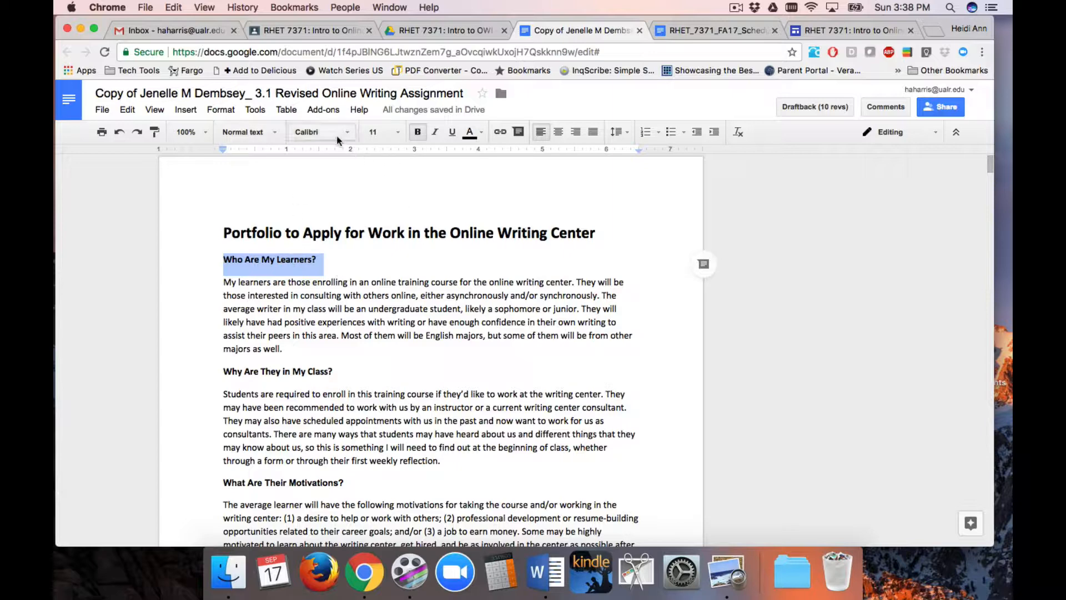
left_click(398, 134)
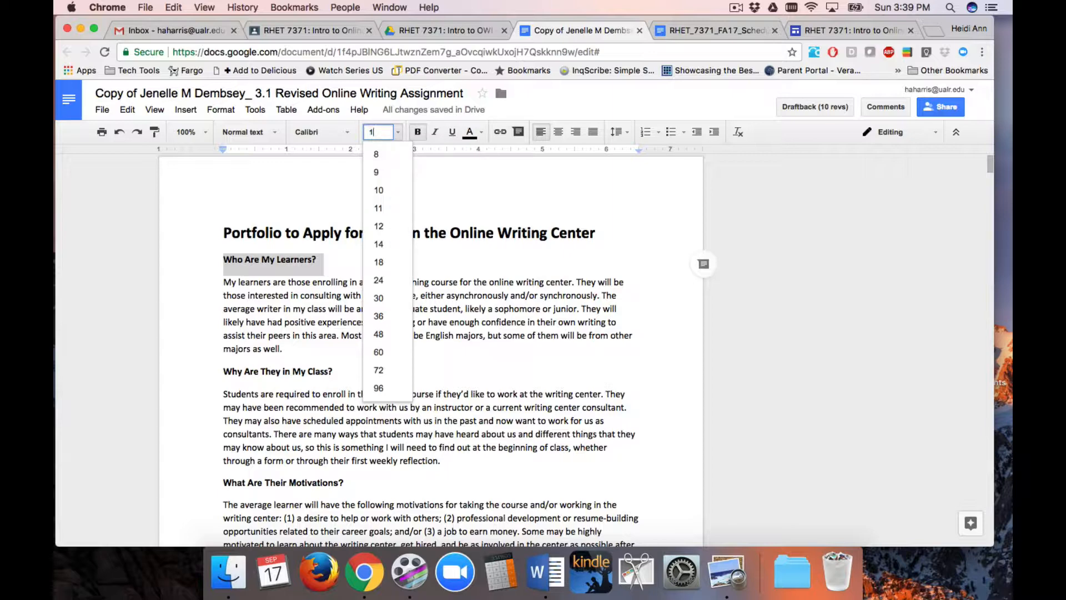
key("Return")
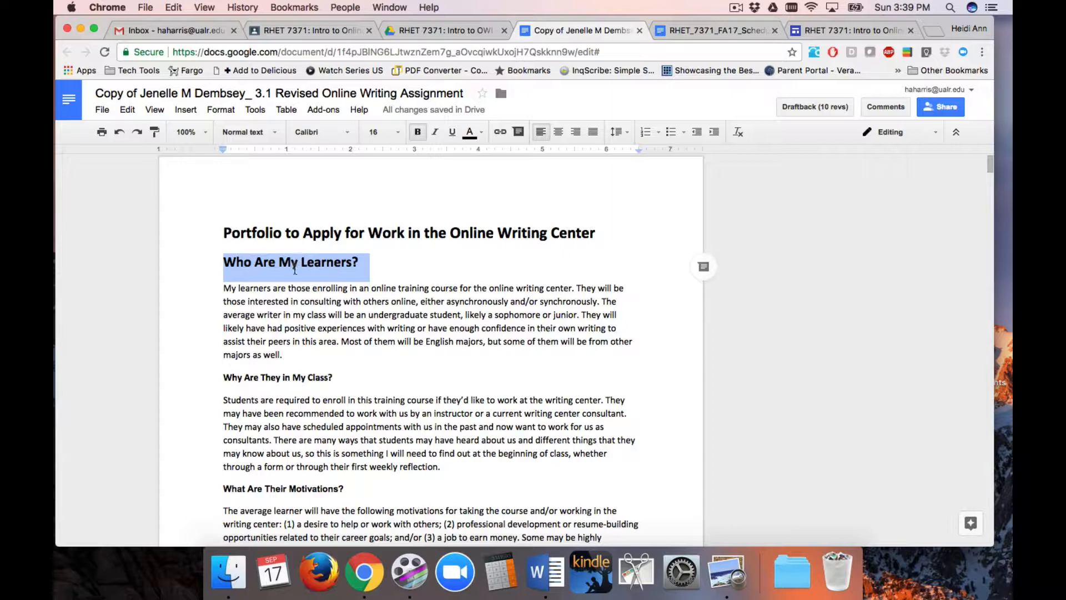
left_click(275, 134)
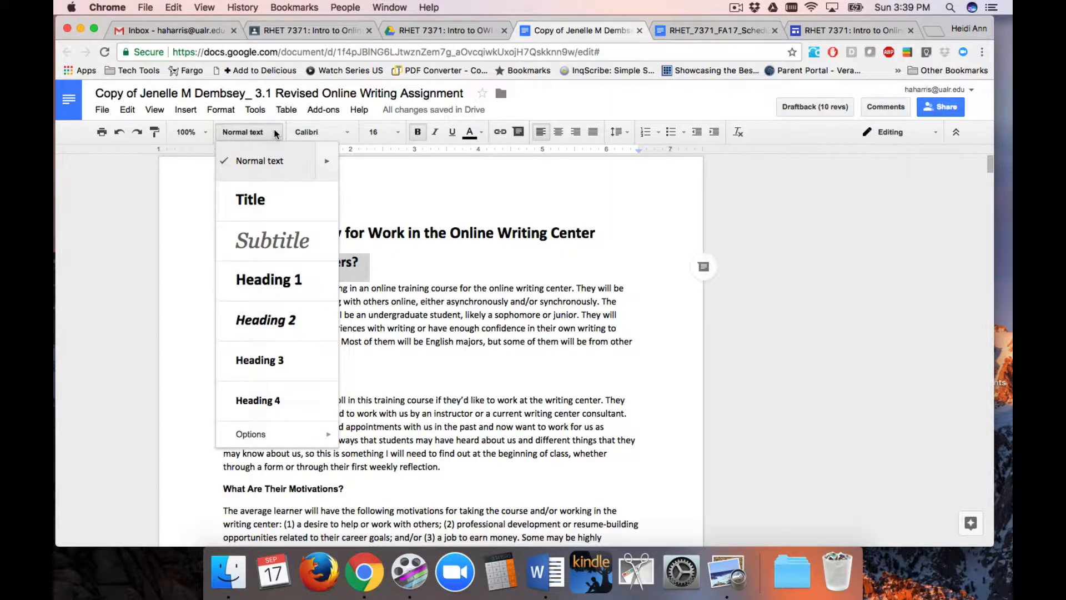
mouse_move(331, 285)
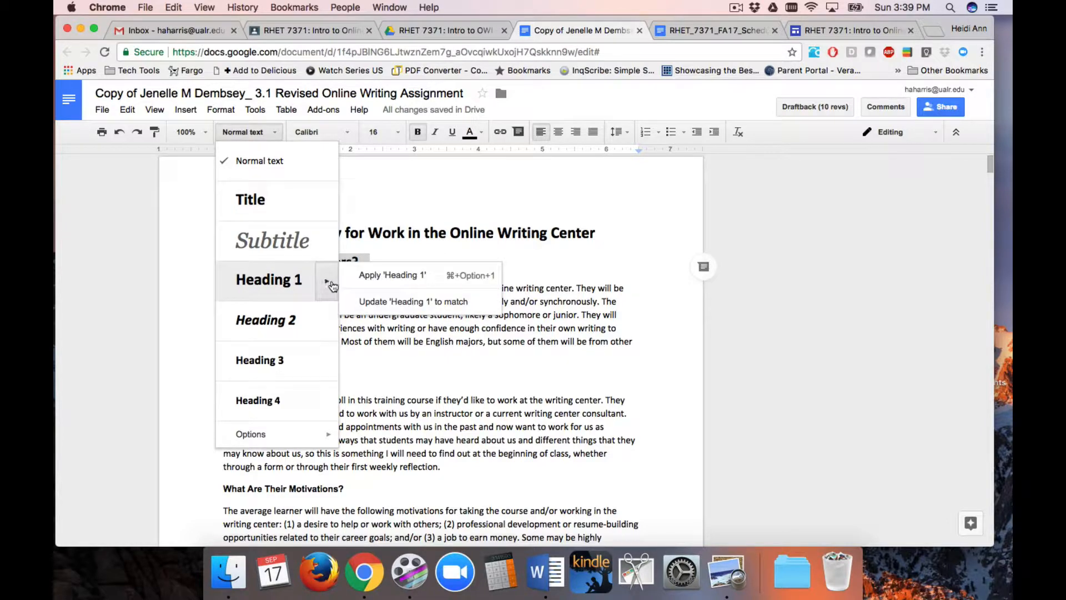
left_click(364, 303)
left_click(363, 300)
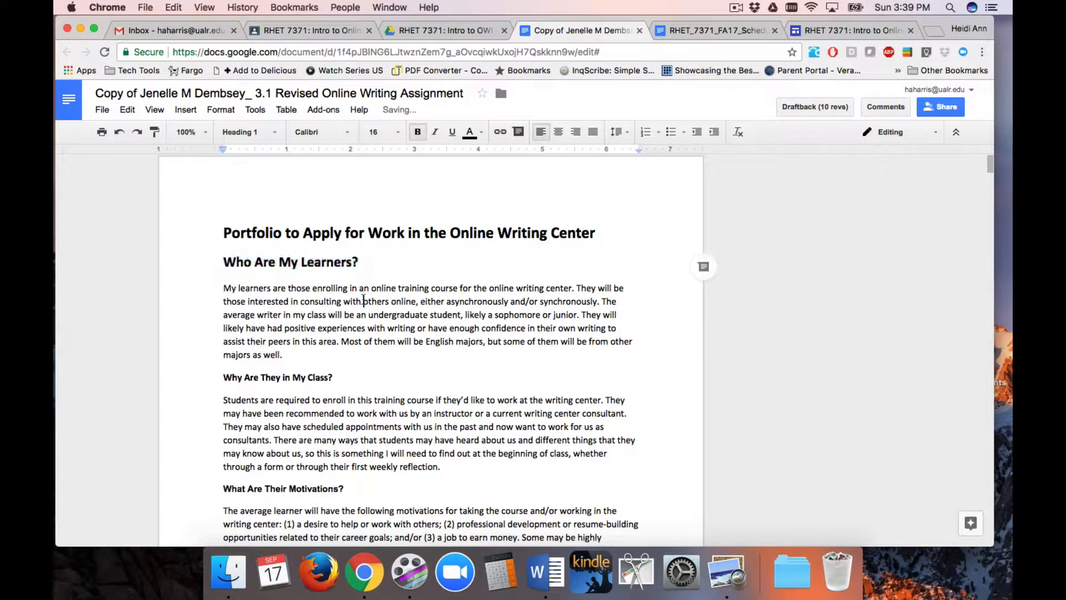
Set the font size of the heading "Why Are They in My Class?" to 12.
scroll(346, 337, "down", 2)
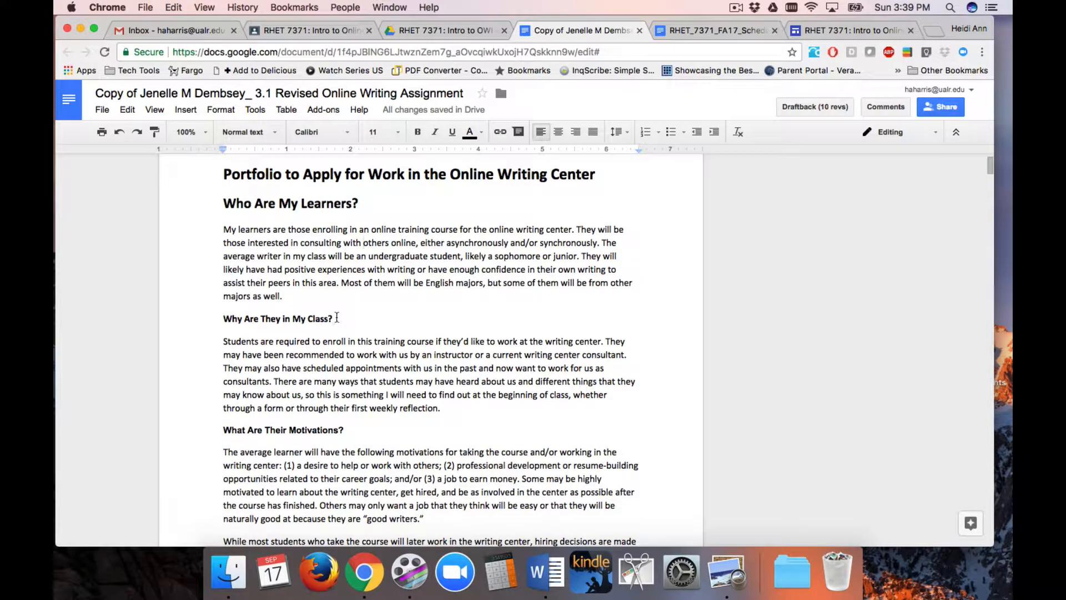
left_click_drag(333, 319, 218, 317)
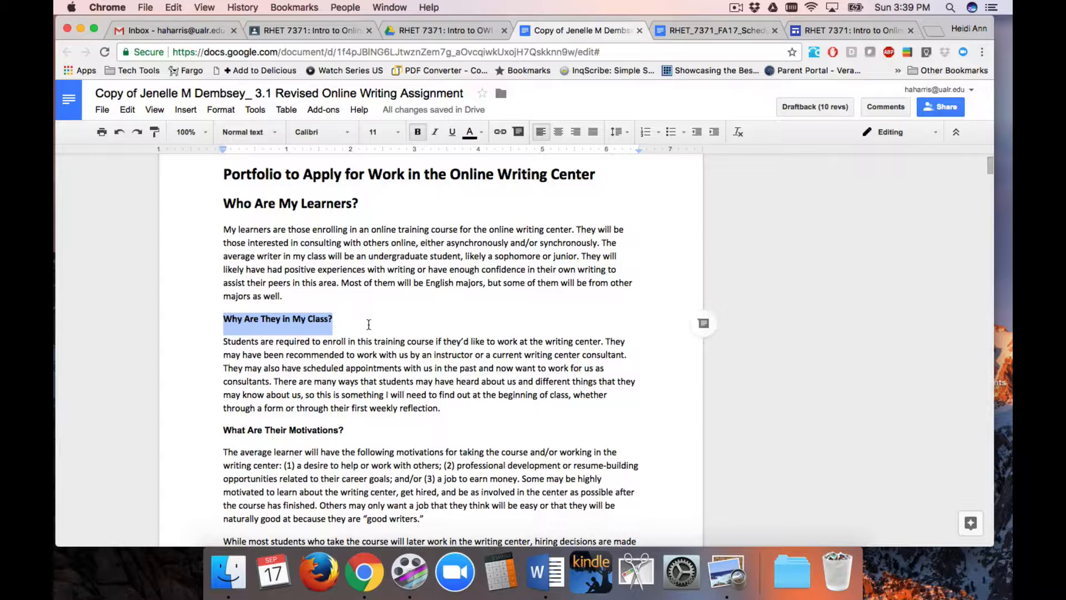
left_click(399, 134)
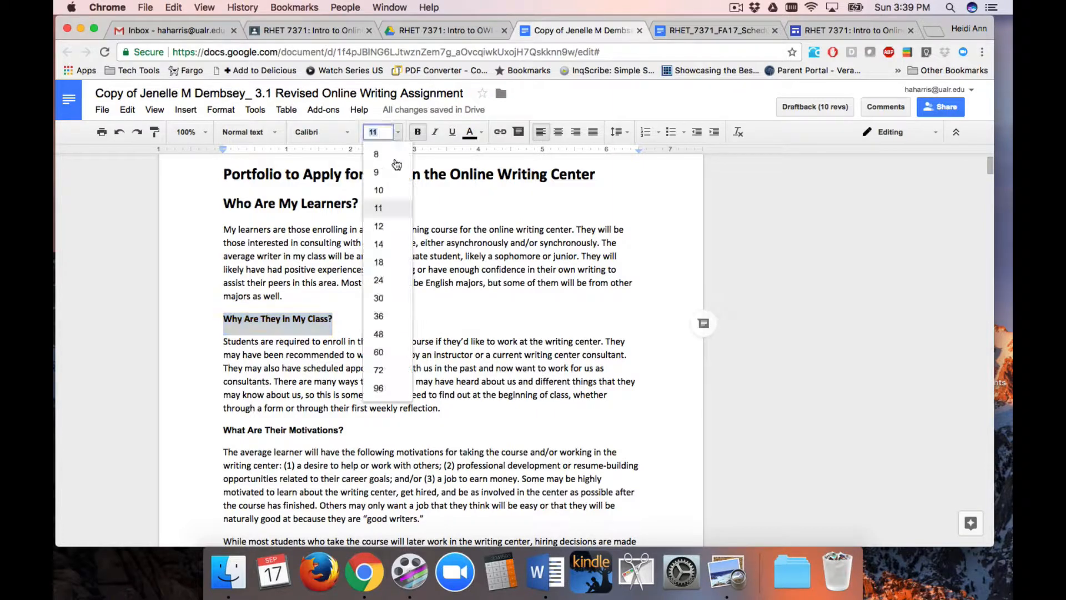
left_click(384, 245)
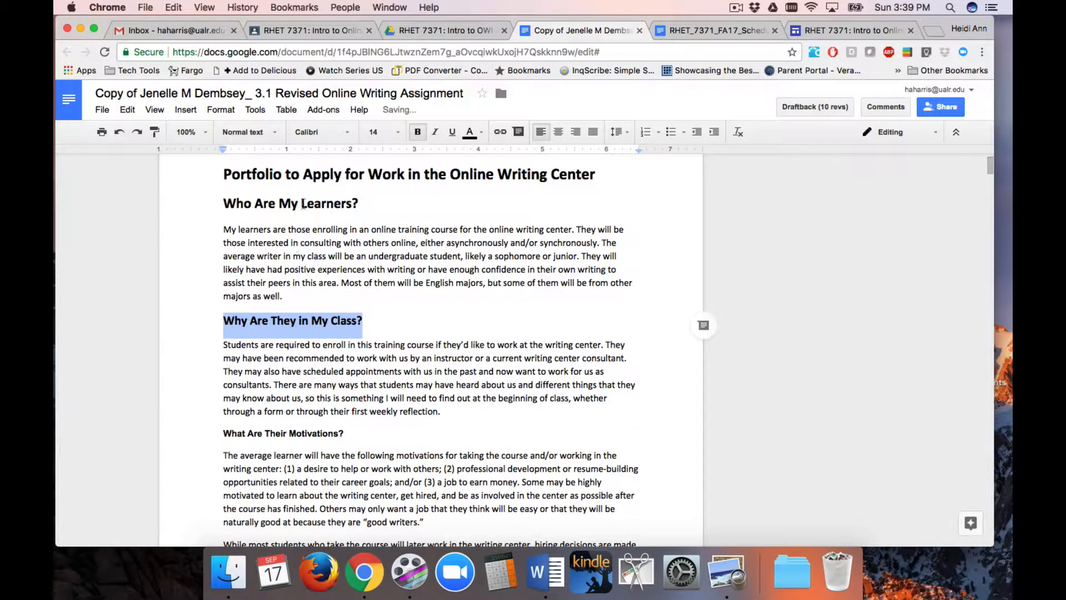
left_click(399, 134)
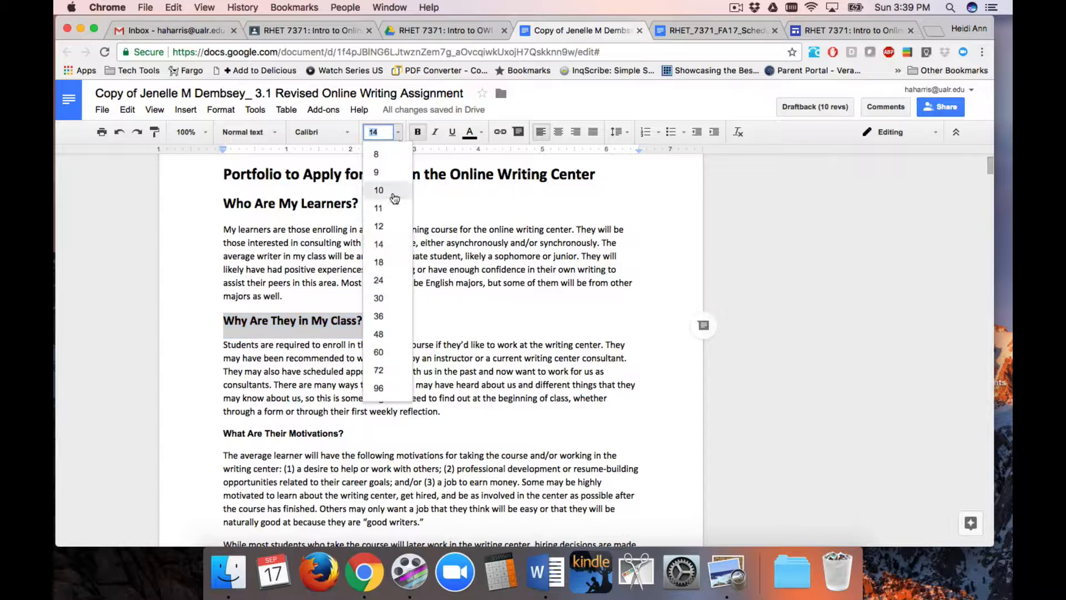
left_click(387, 228)
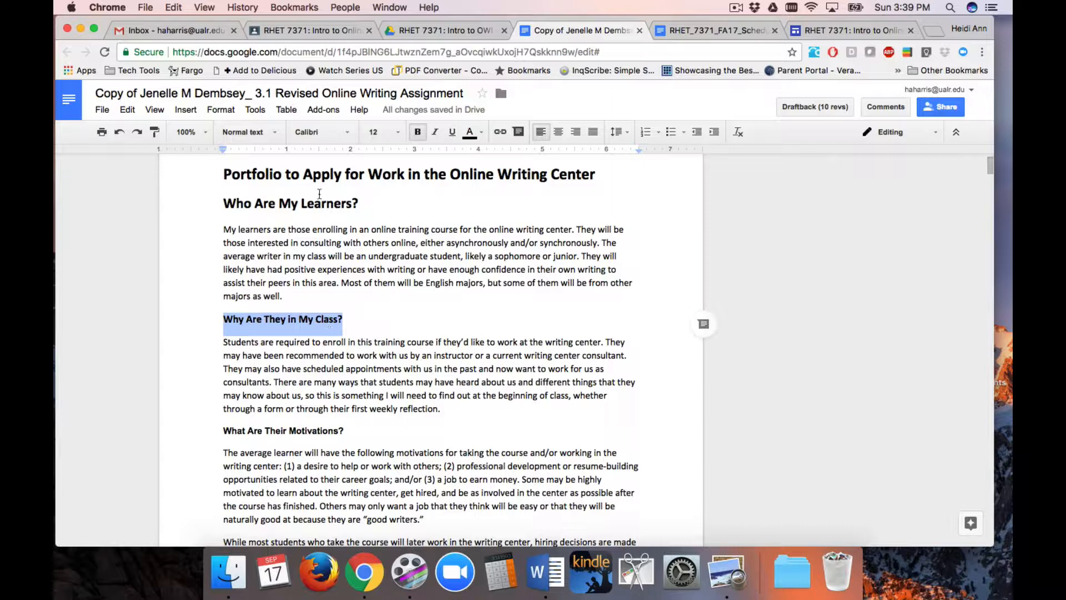
Update the Heading 2 style to match the formatting of "Why Are They in My Class?".
left_click(282, 133)
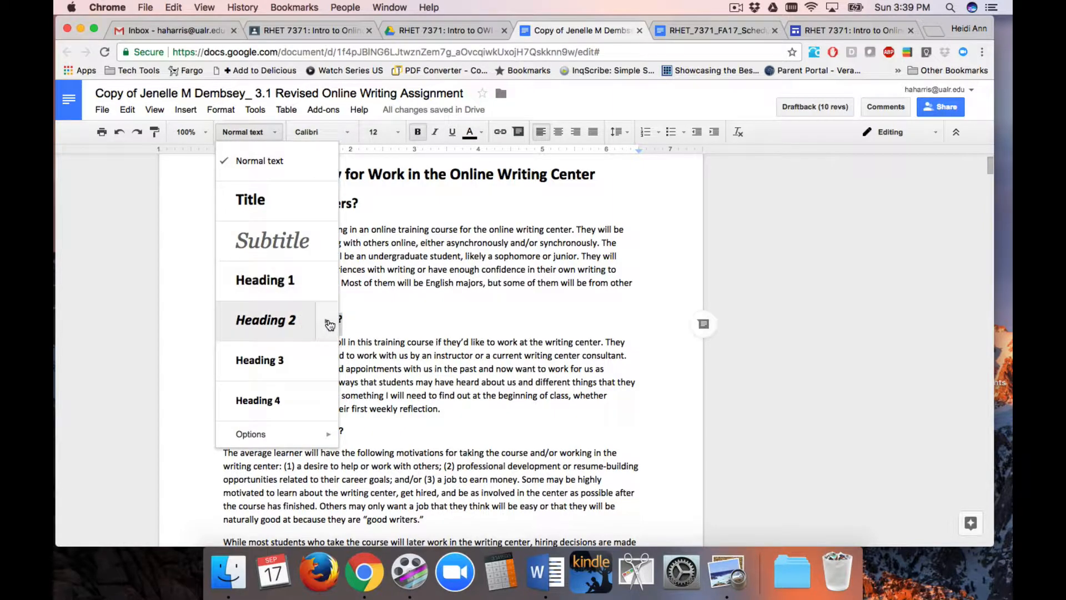
mouse_move(330, 325)
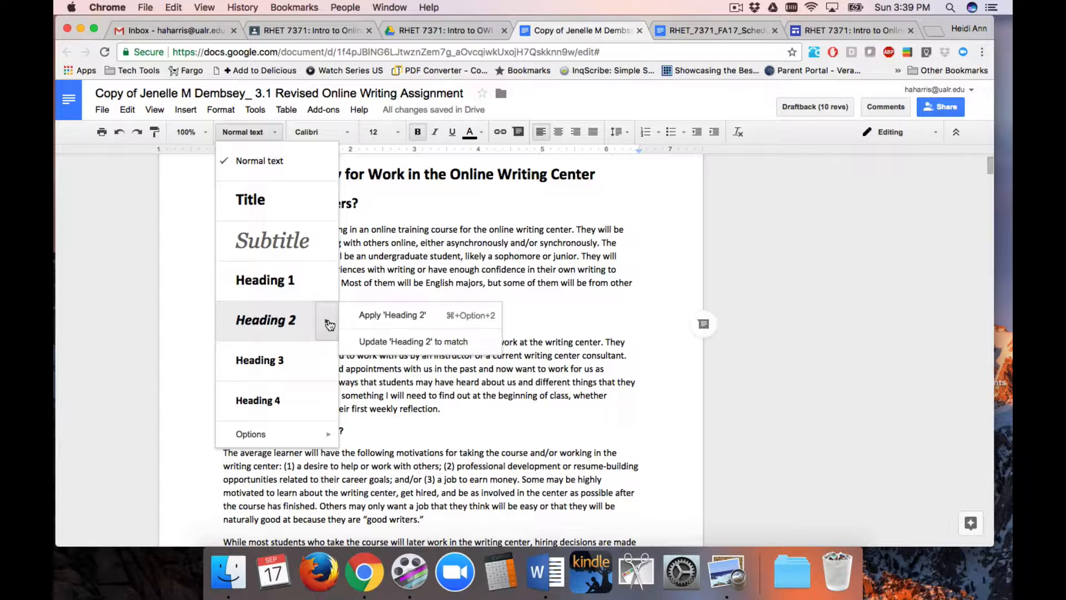
left_click(368, 341)
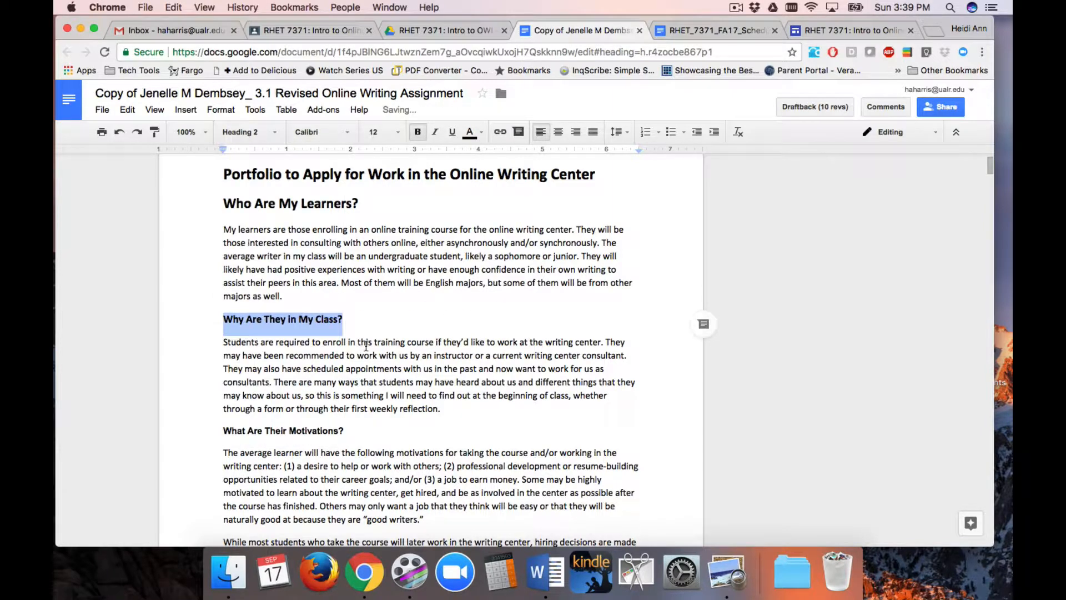
left_click(366, 343)
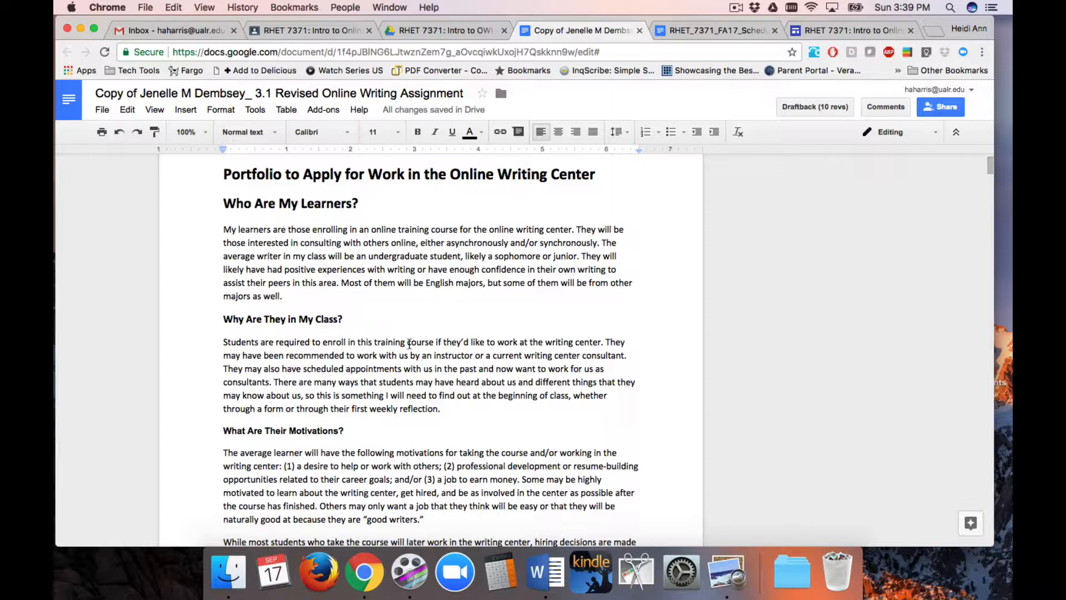
Apply the Heading 2 style to the heading "What Are Their Motivations?".
scroll(410, 345, "down", 2)
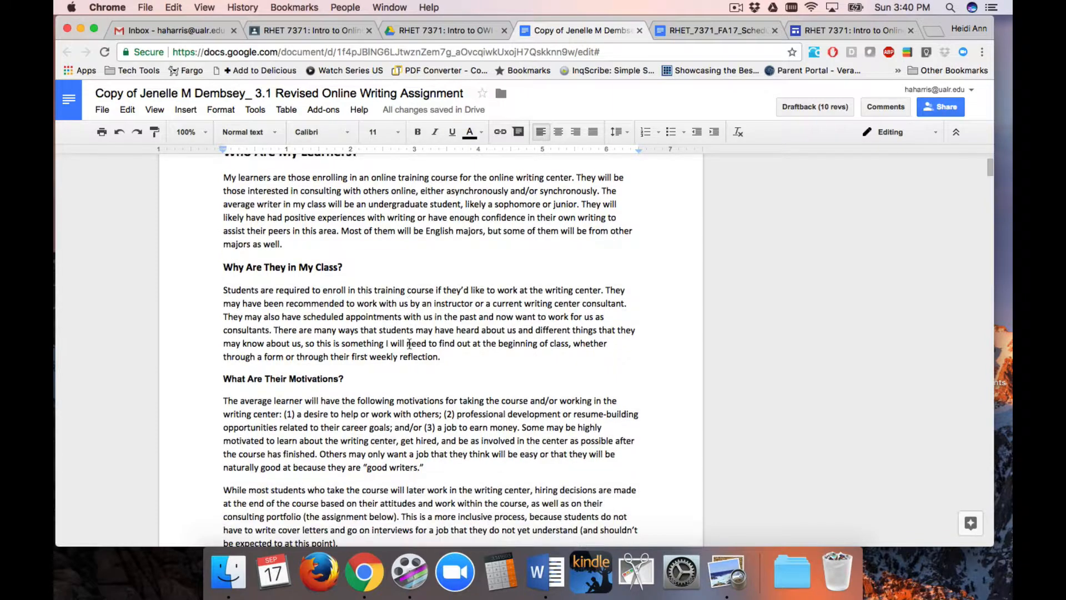
scroll(409, 344, "up", 2)
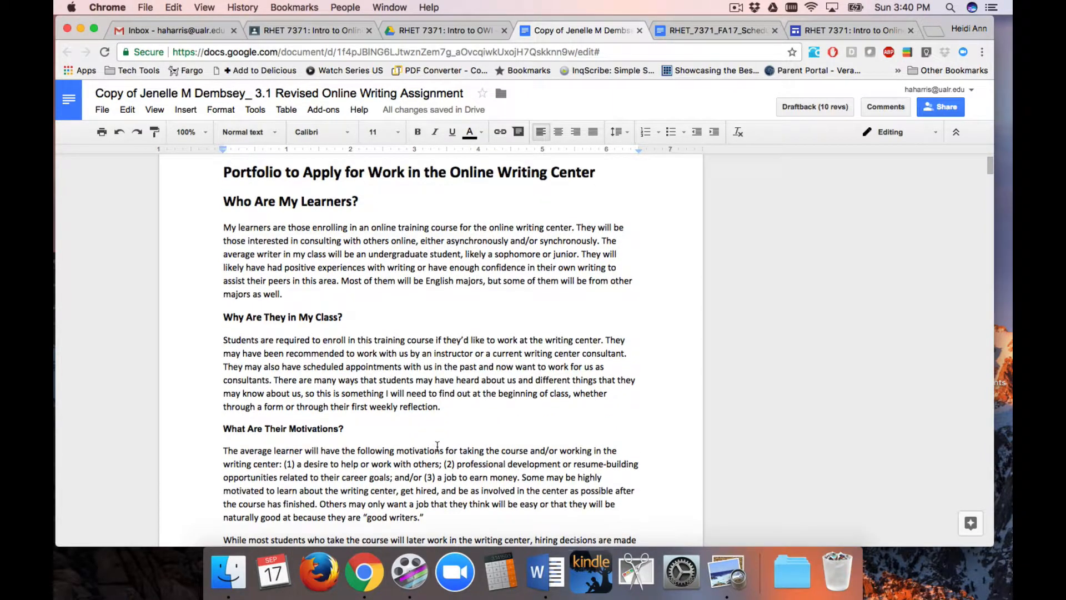
scroll(352, 332, "down", 2)
left_click_drag(344, 322, 223, 321)
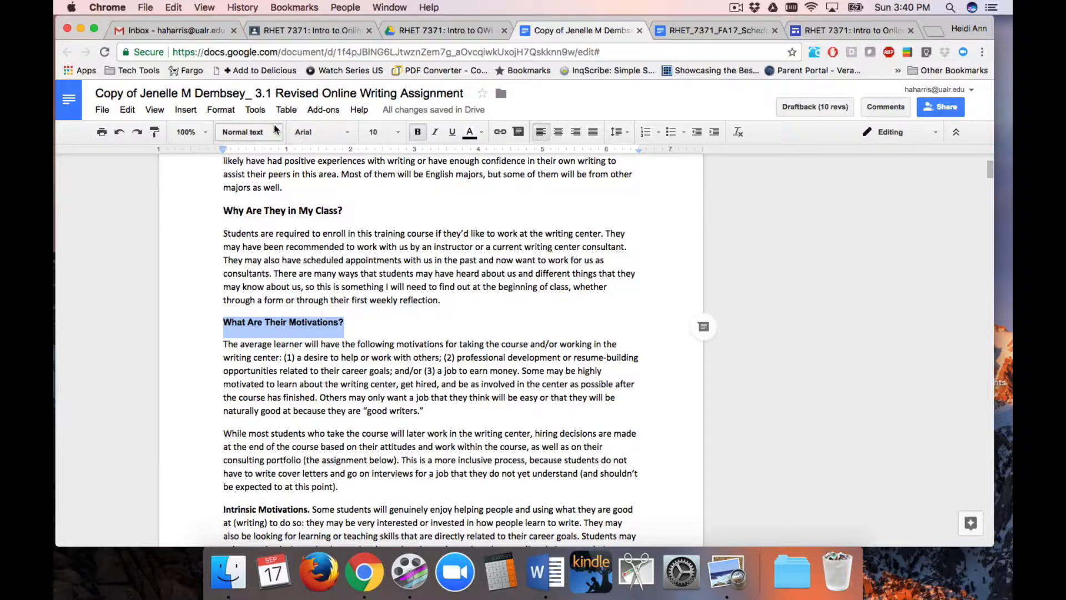
left_click(258, 132)
left_click(269, 320)
scroll(381, 377, "down", 3)
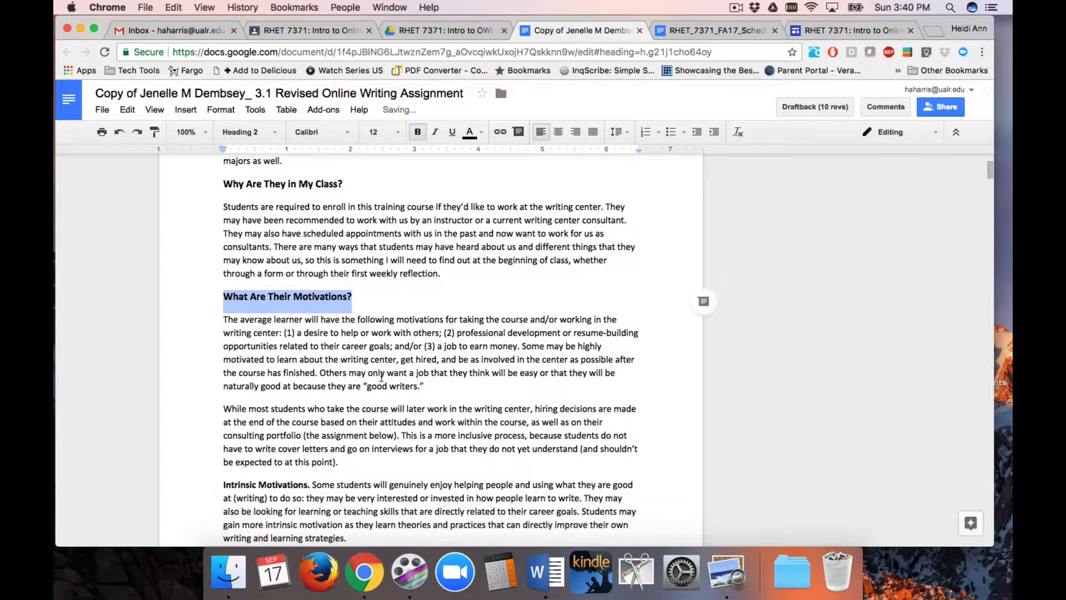
left_click_drag(309, 345, 222, 346)
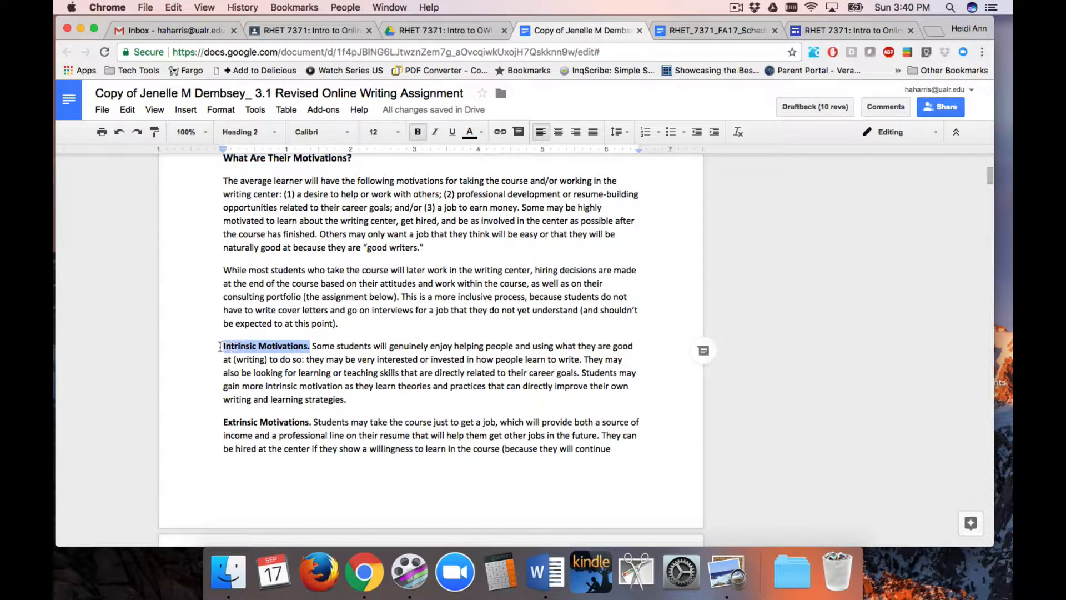
left_click(274, 134)
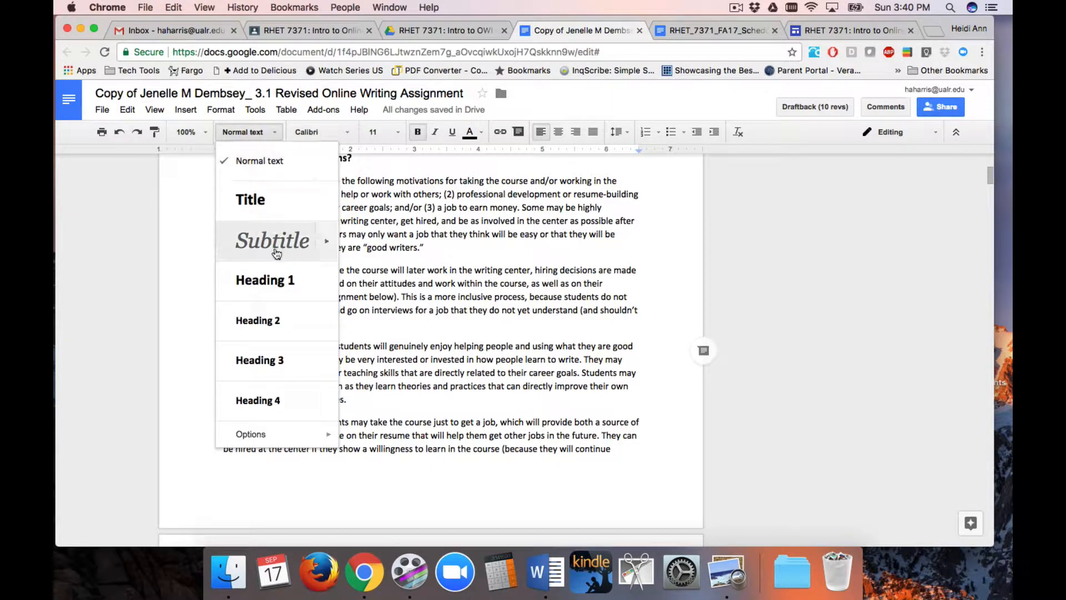
left_click(398, 346)
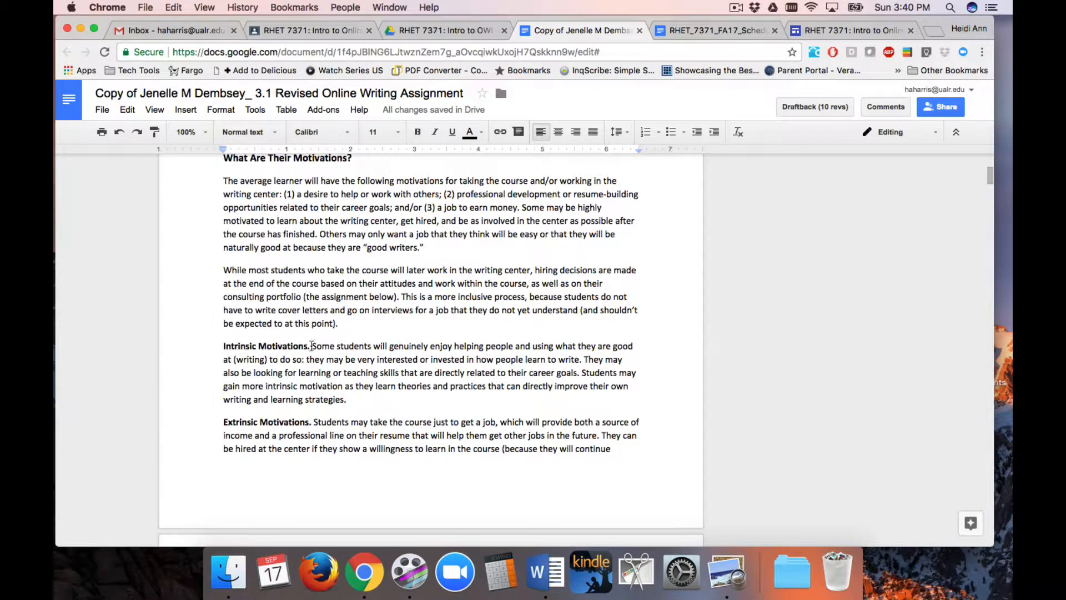
Format the run-in heading "Intrinsic Motivations." with font size 12 and italics, and remove its bold.
left_click_drag(310, 345, 223, 346)
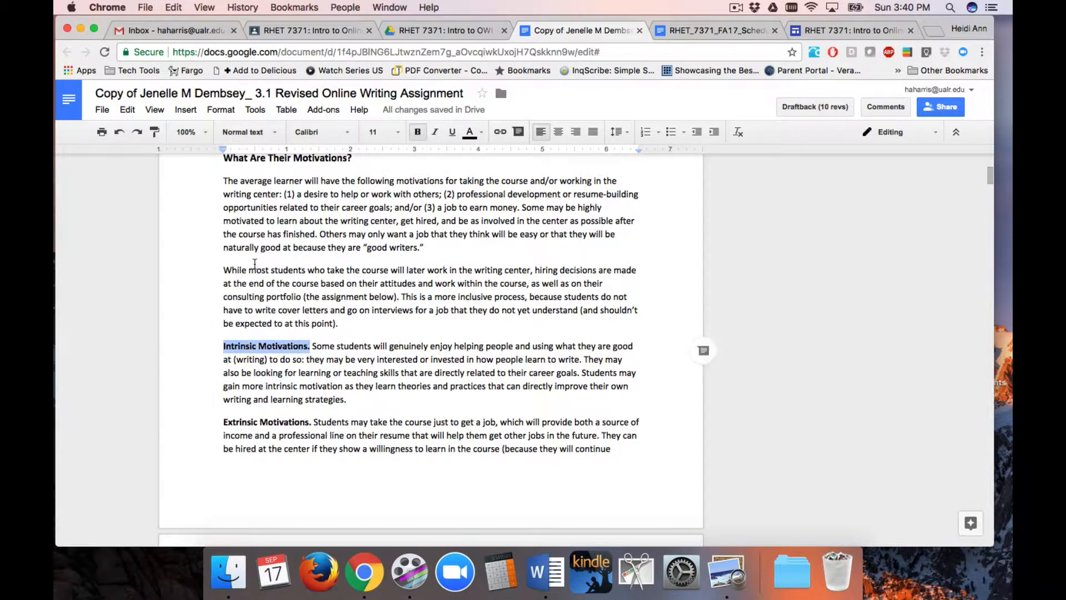
left_click(382, 132)
left_click(383, 226)
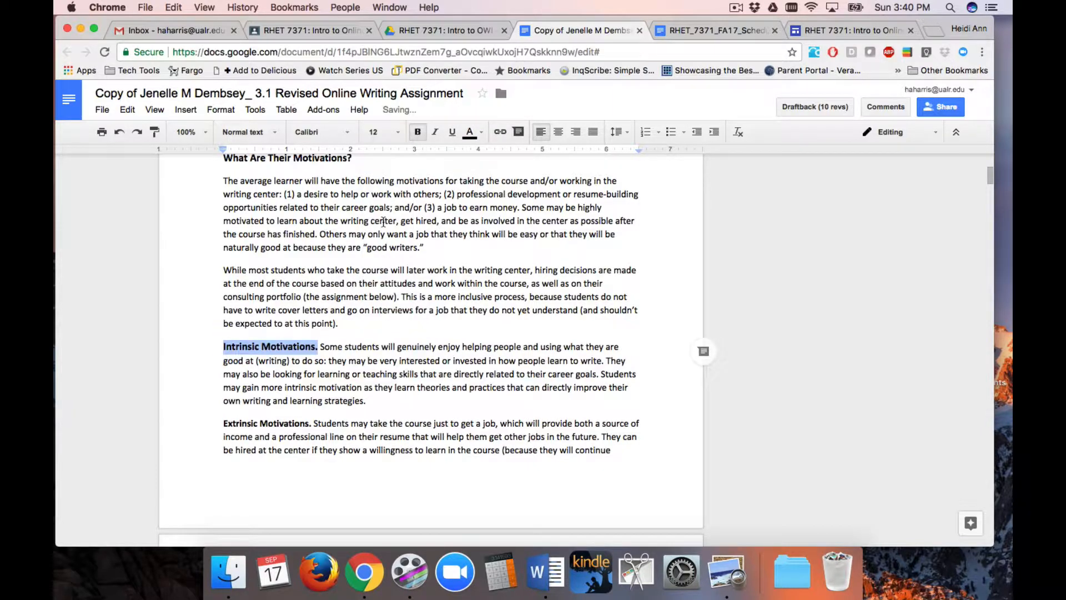
left_click(437, 133)
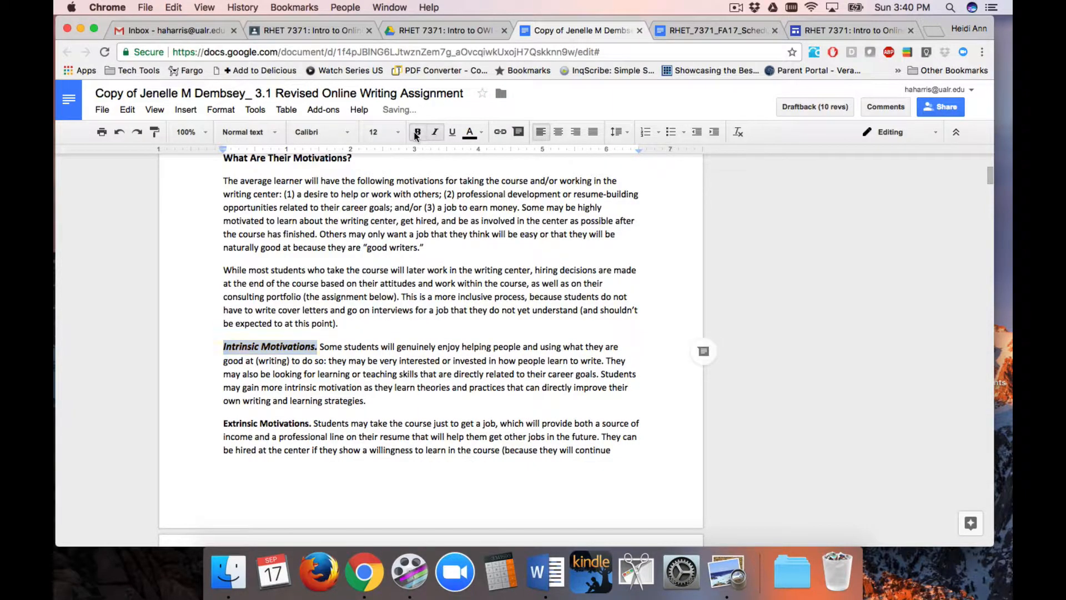
left_click(417, 133)
Update the Heading 3 style to match the formatting of "Intrinsic Motivations.".
left_click(249, 132)
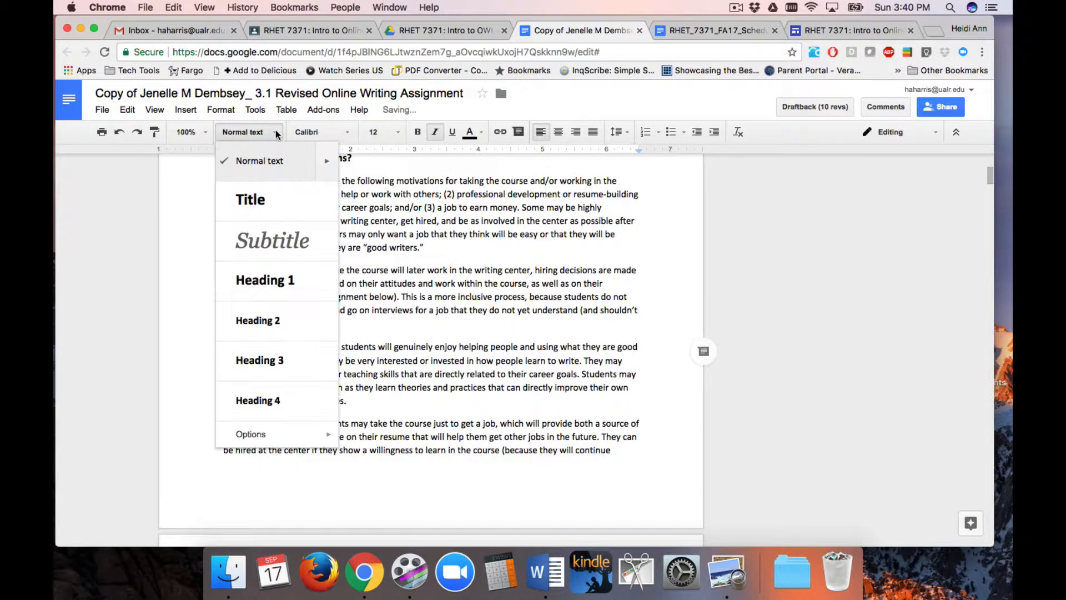
mouse_move(323, 363)
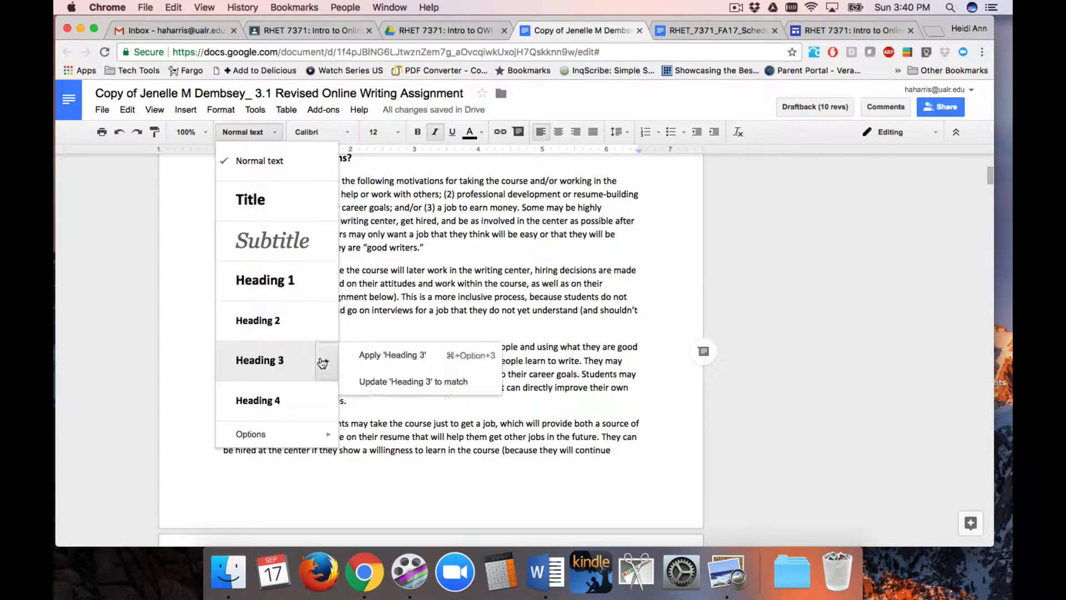
left_click(364, 384)
left_click(362, 383)
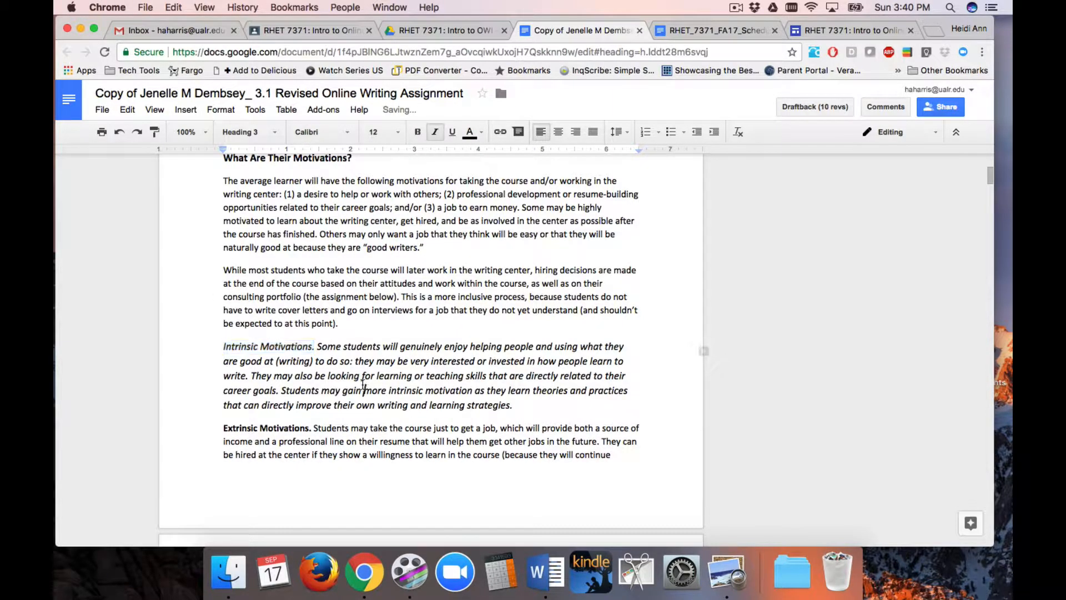
Split "Intrinsic Motivations." from the text that follows it so the heading stands on its own line.
left_click_drag(512, 405, 422, 391)
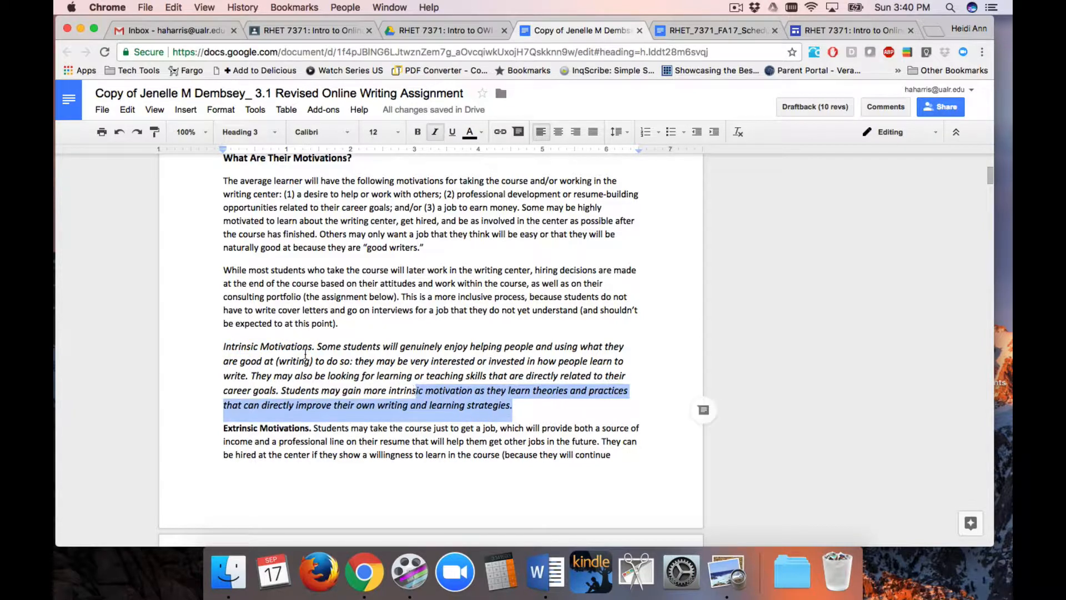
left_click(233, 346)
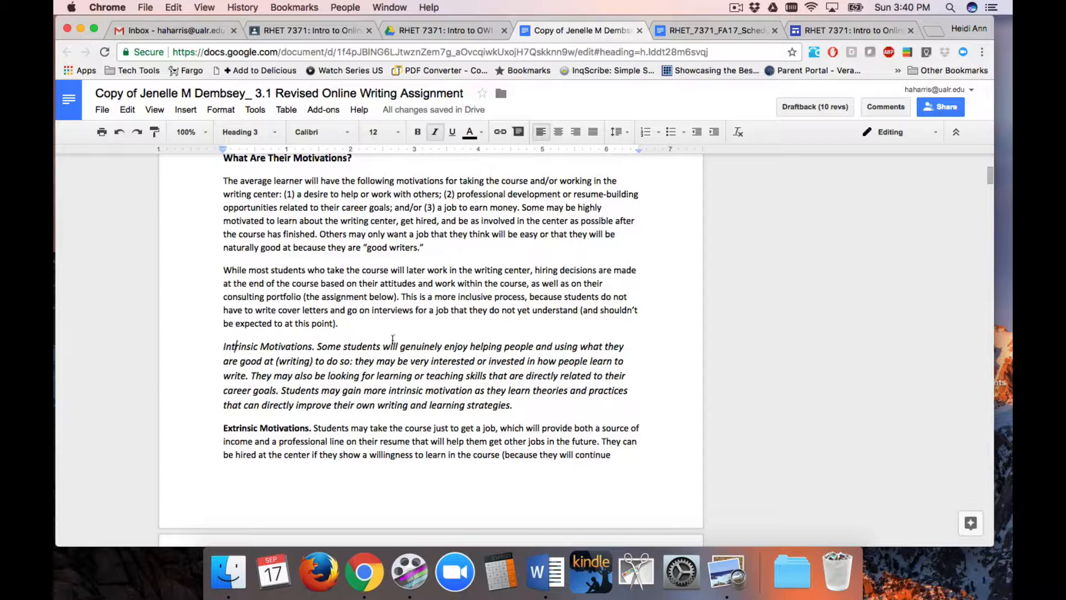
left_click(317, 345)
key("Return")
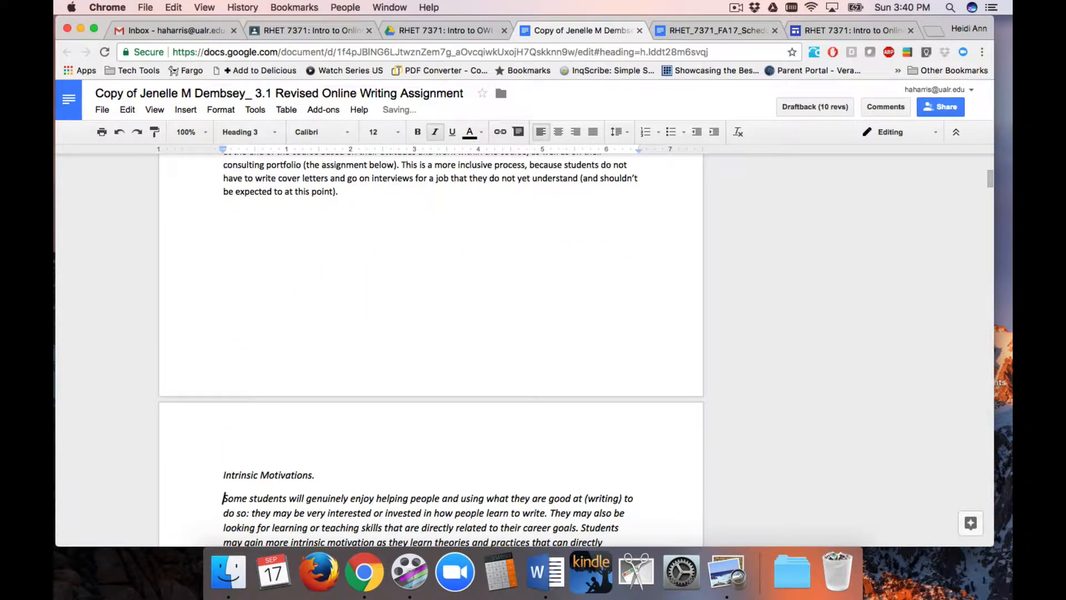
Apply the Normal text style to the paragraph starting "Some students will genuinely enjoy helping people".
scroll(369, 328, "down", 5)
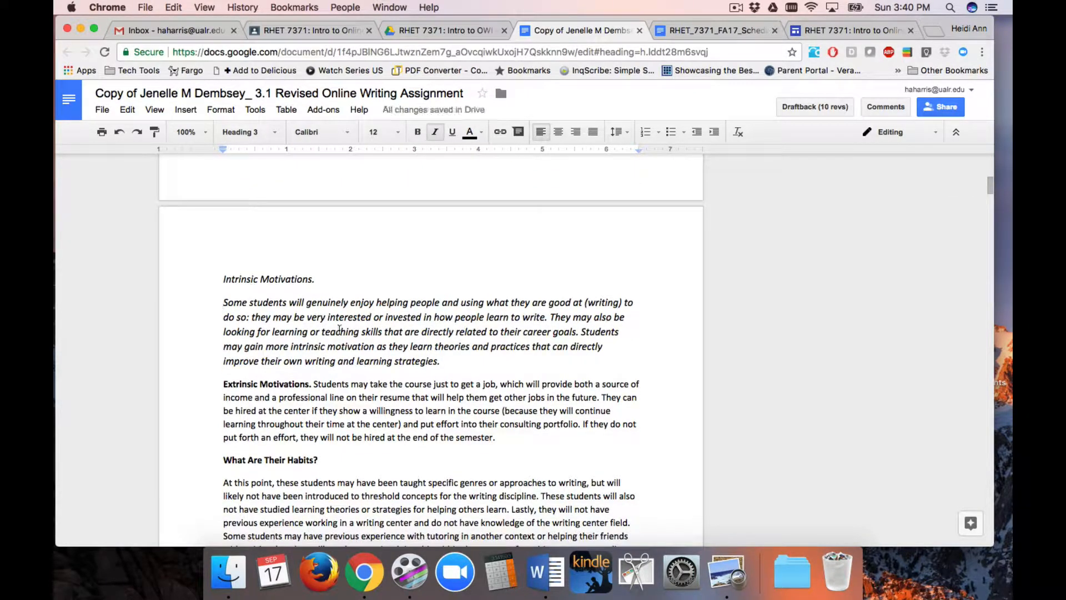
left_click_drag(457, 360, 220, 305)
left_click(274, 131)
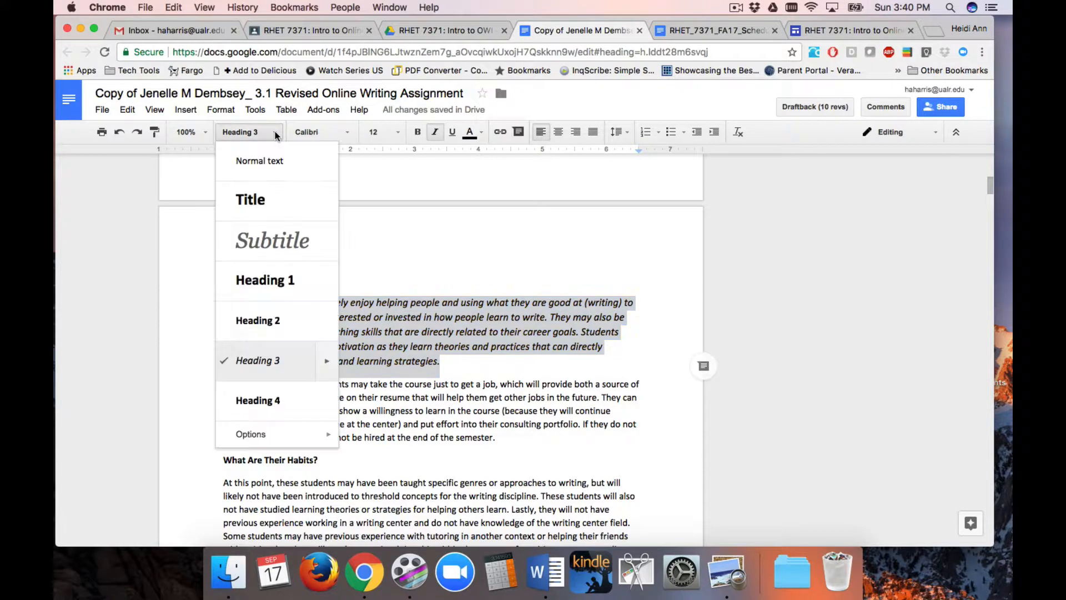
left_click(254, 162)
key("Right")
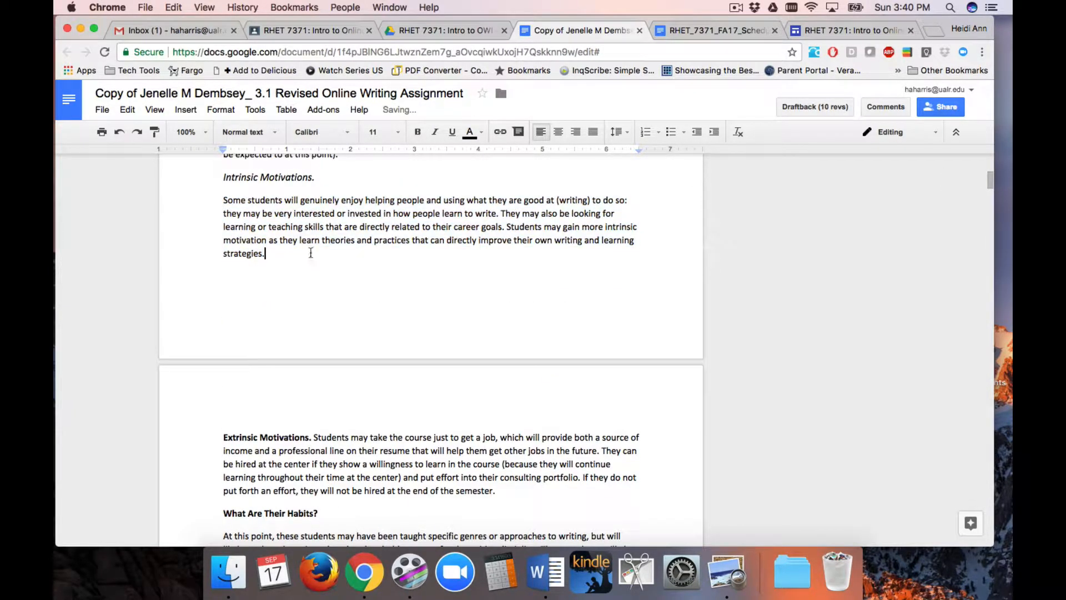
Delete the period at the end of the heading "Intrinsic Motivations".
left_click(311, 178)
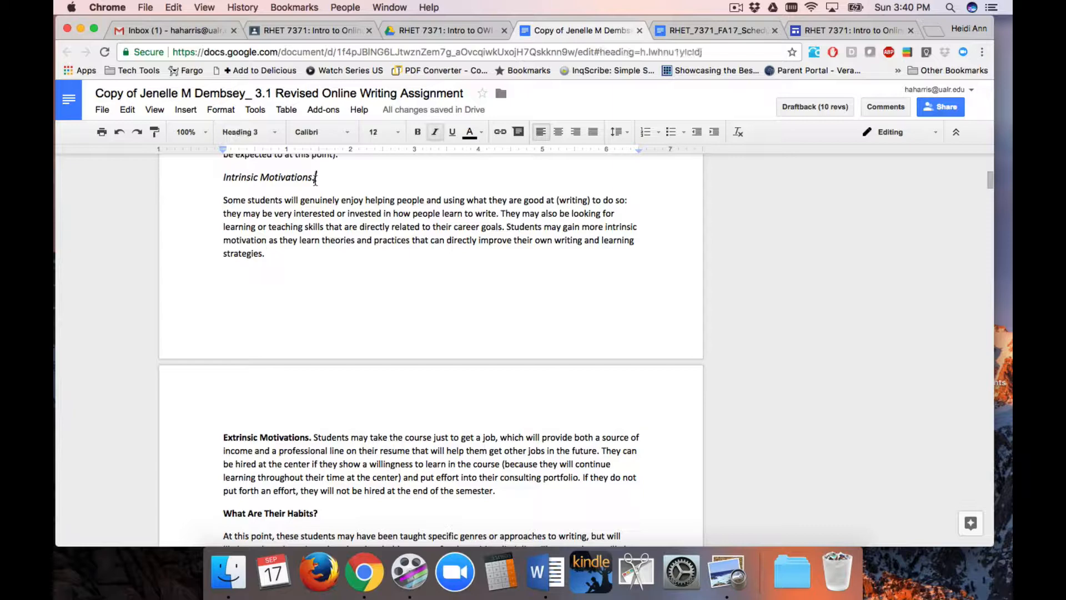
scroll(254, 249, "up", 3)
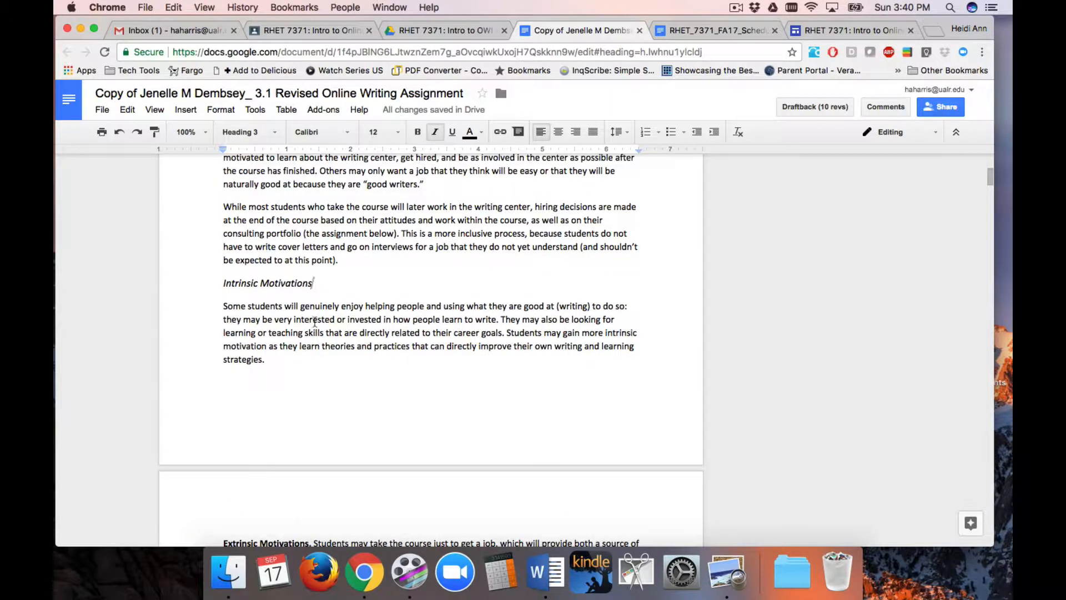
scroll(308, 339, "up", 3)
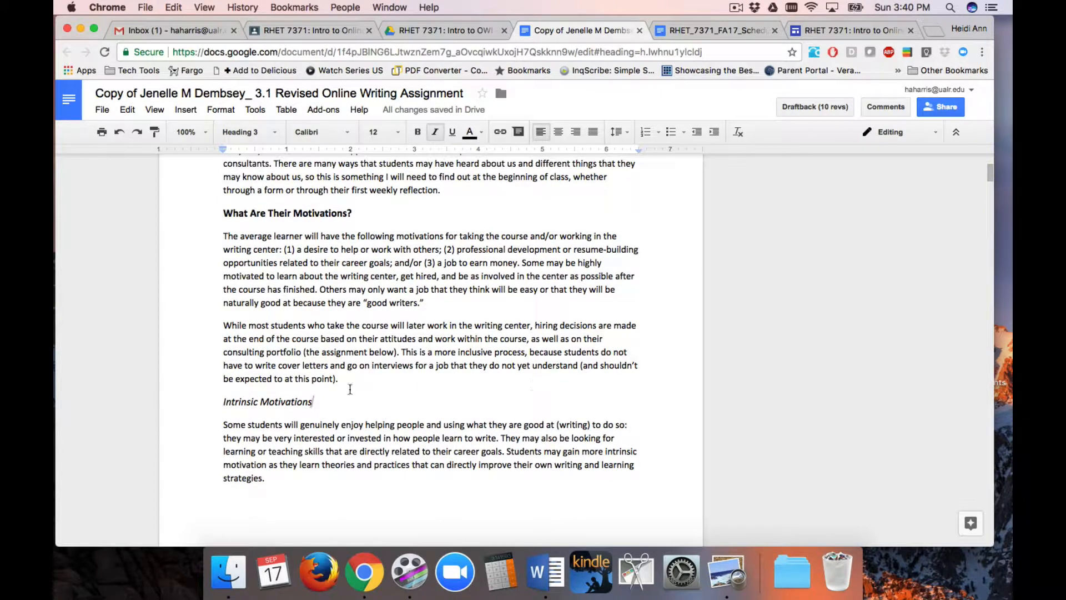
scroll(328, 398, "down", 2)
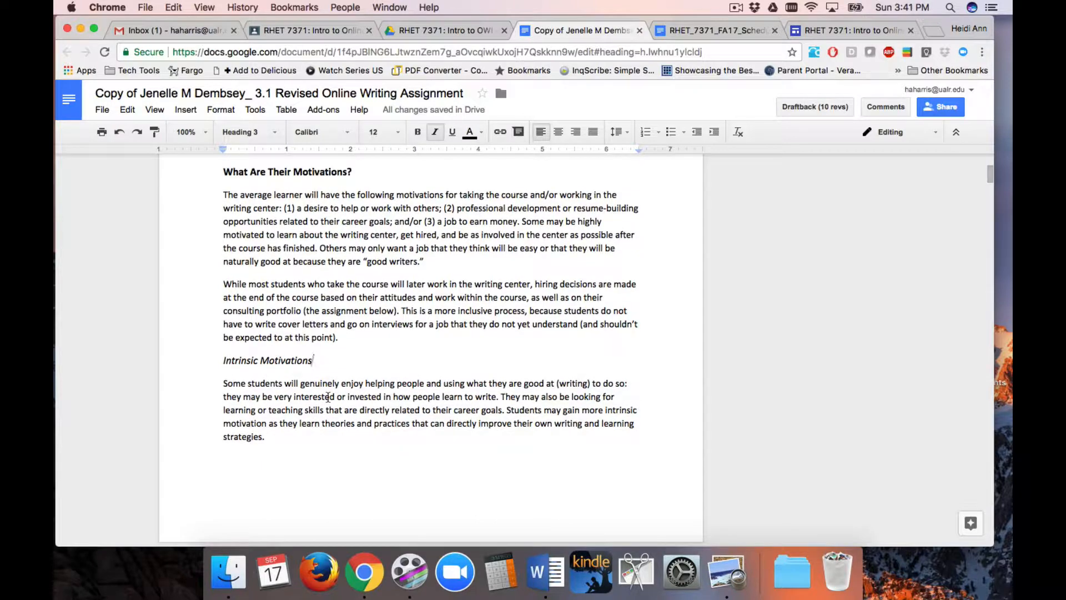
Set the font size of the heading "Why Are They in My Class?" to 14.
scroll(328, 396, "up", 15)
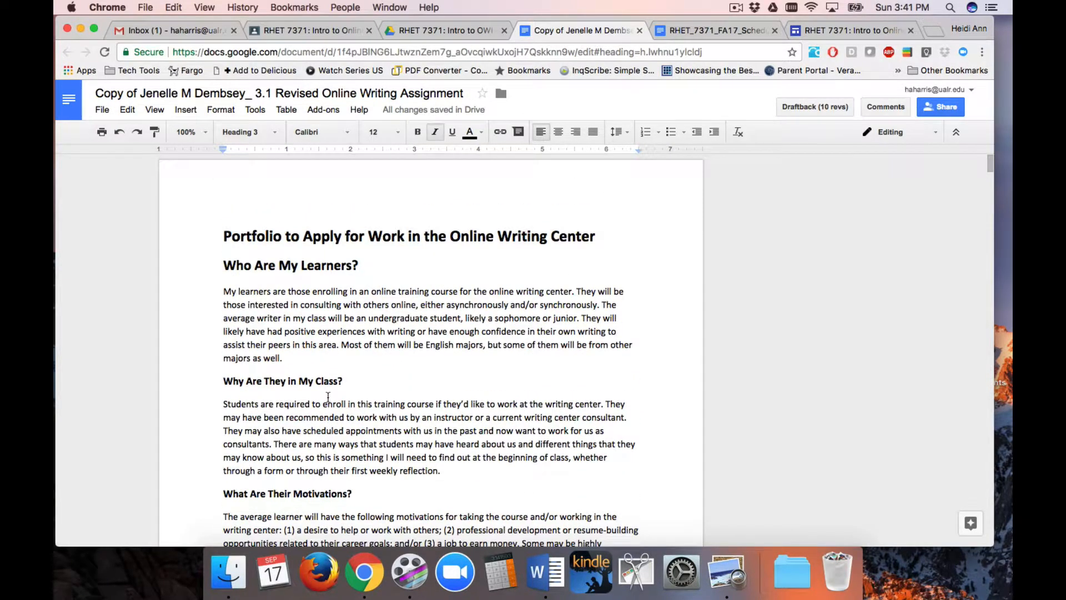
scroll(328, 398, "down", 3)
left_click_drag(350, 321, 218, 315)
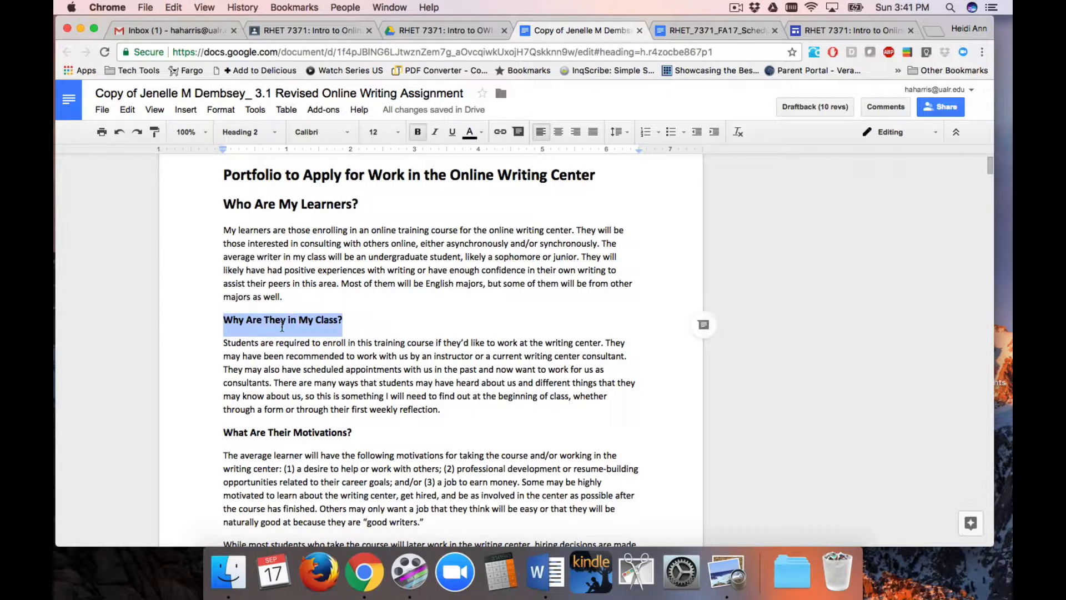
left_click(401, 132)
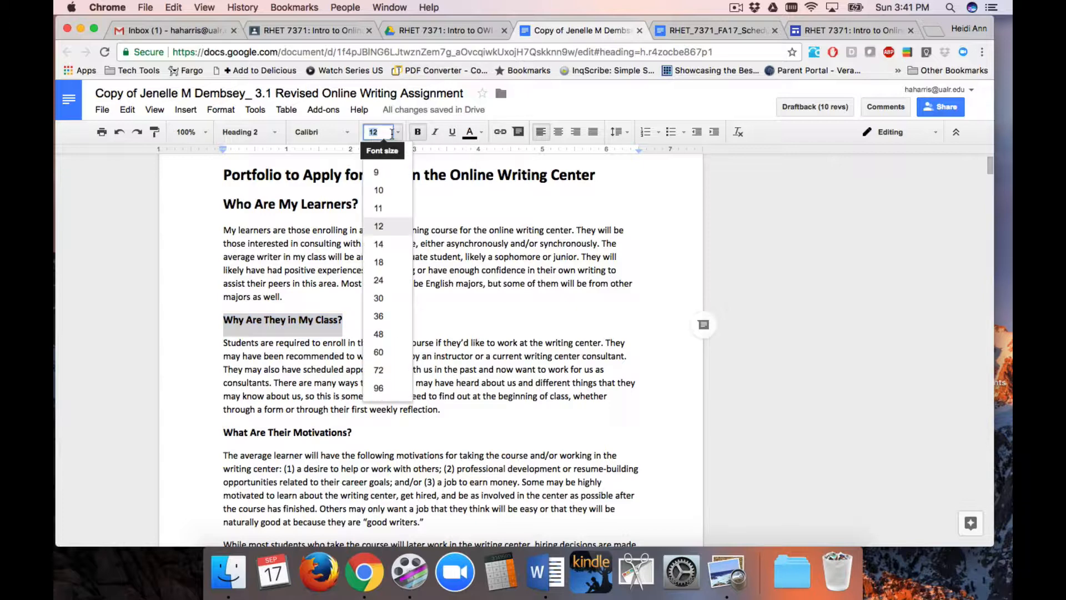
left_click(378, 239)
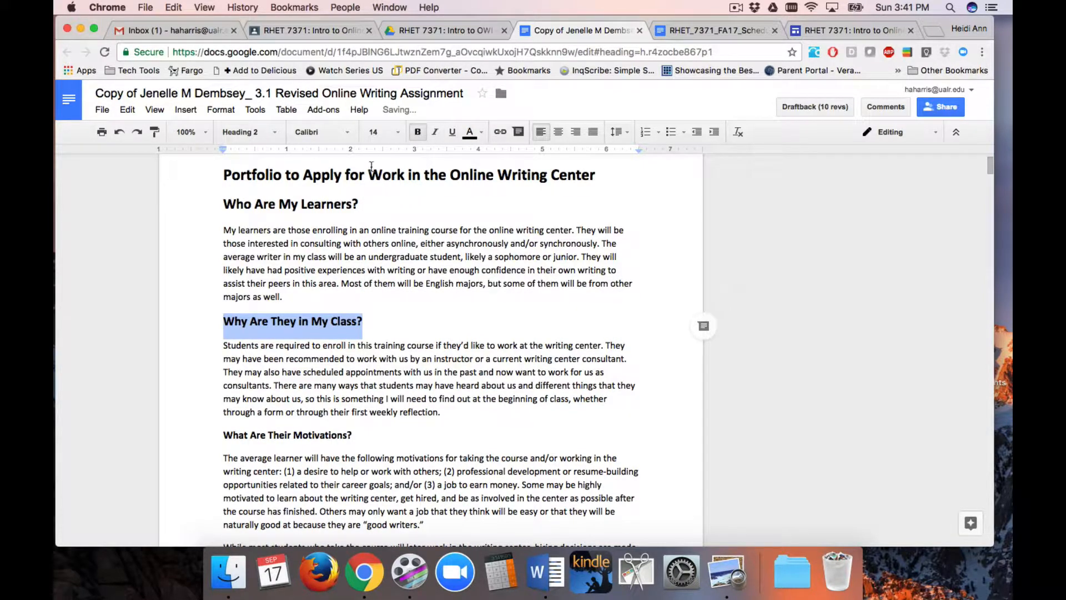
Update the Heading 2 style to match the resized heading "Why Are They in My Class?".
left_click(247, 133)
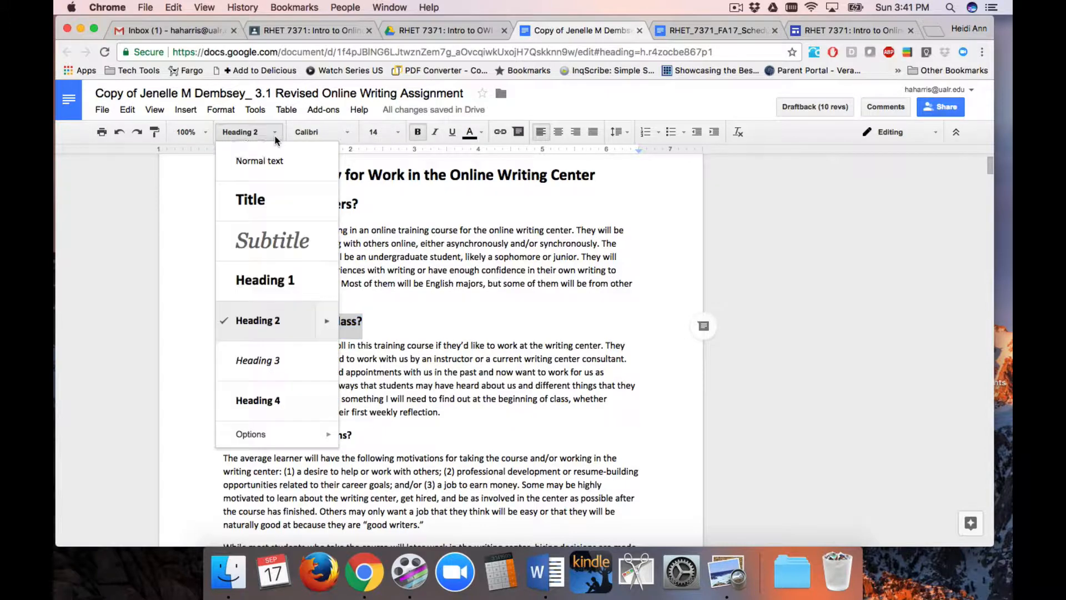
mouse_move(326, 320)
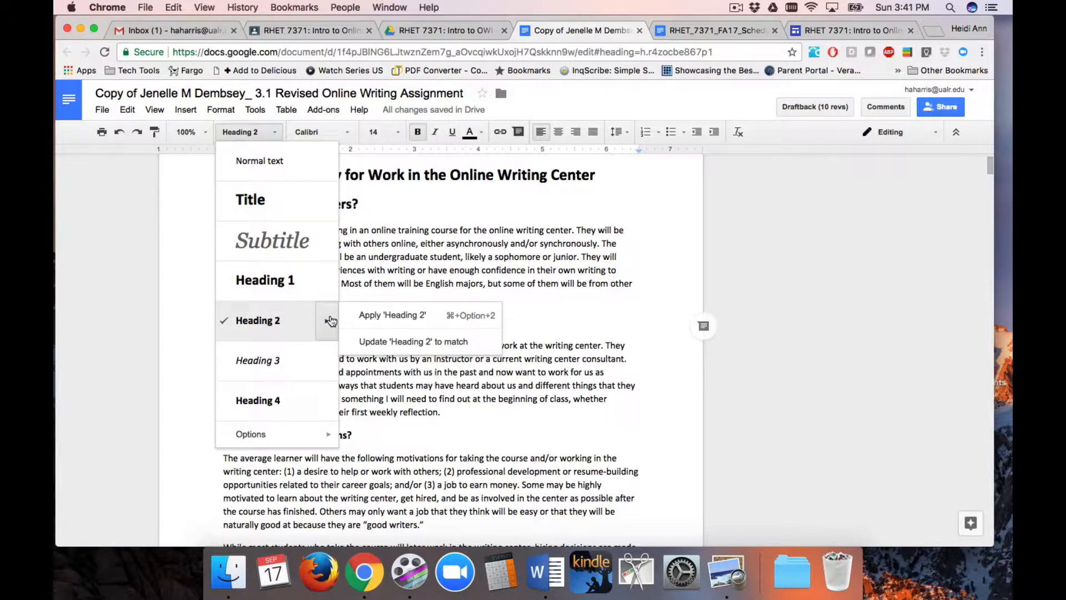
left_click(368, 343)
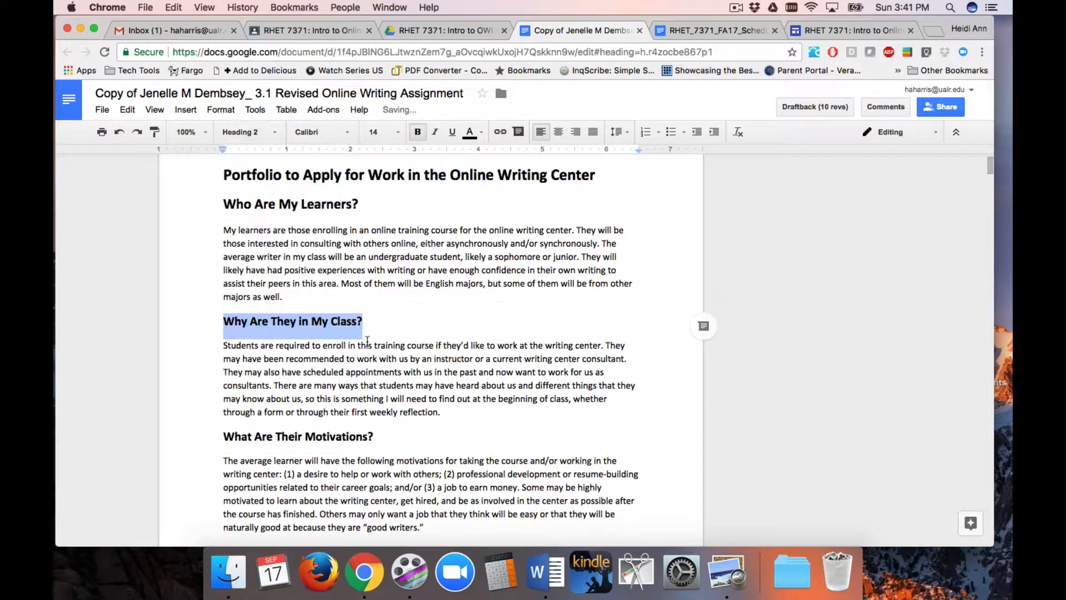
left_click(352, 371)
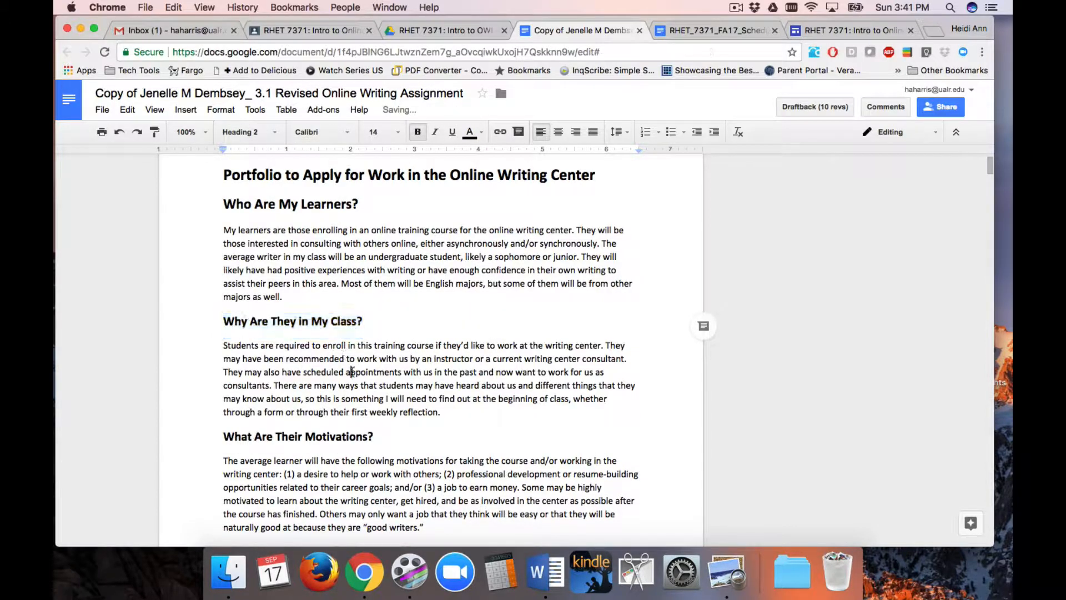
left_click(331, 321)
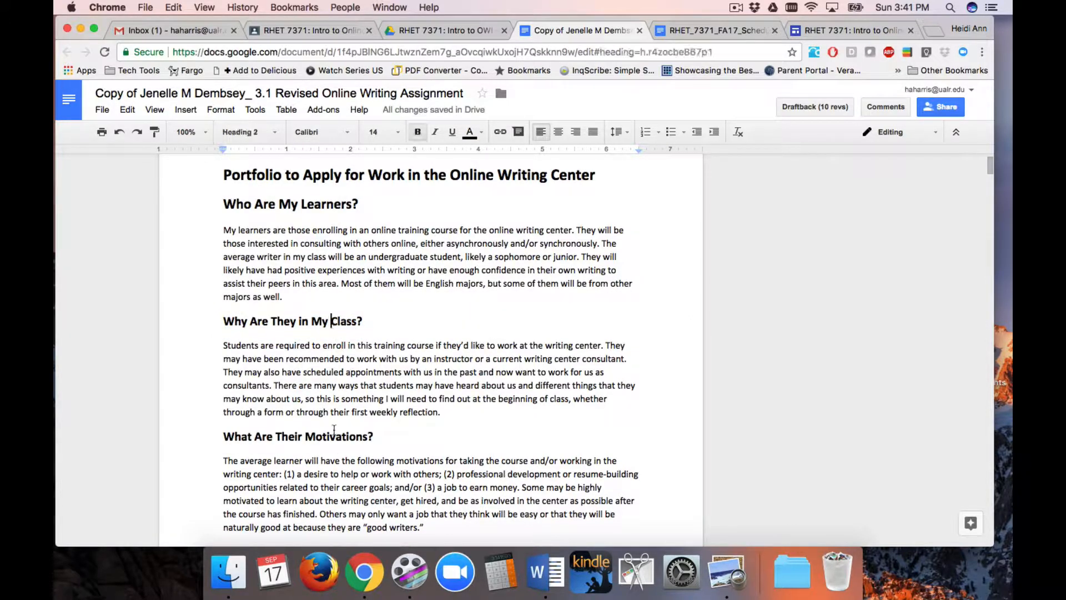
left_click(466, 385)
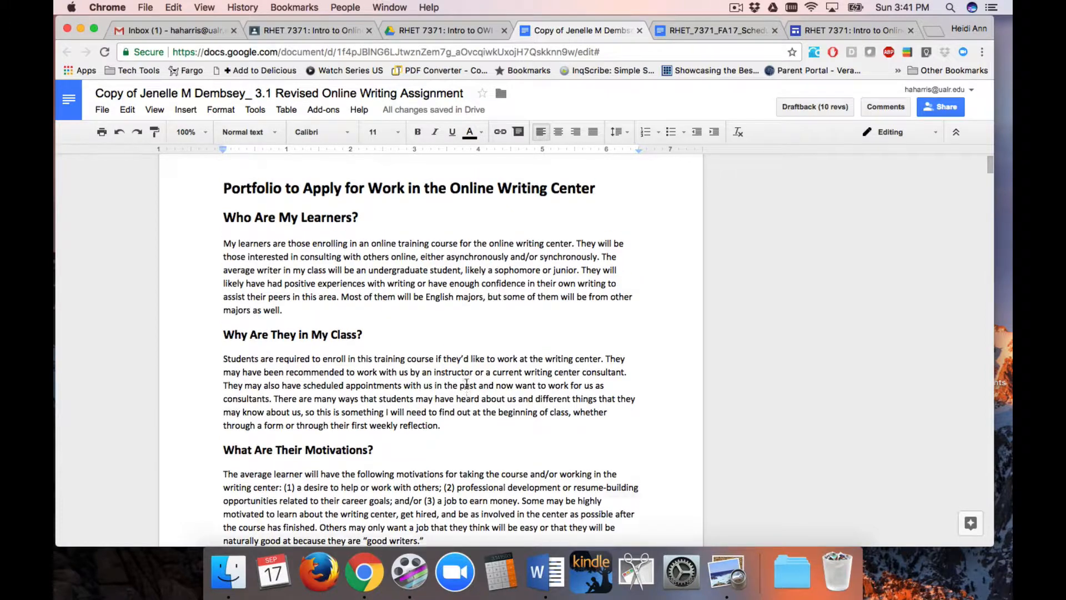
scroll(466, 384, "up", 2)
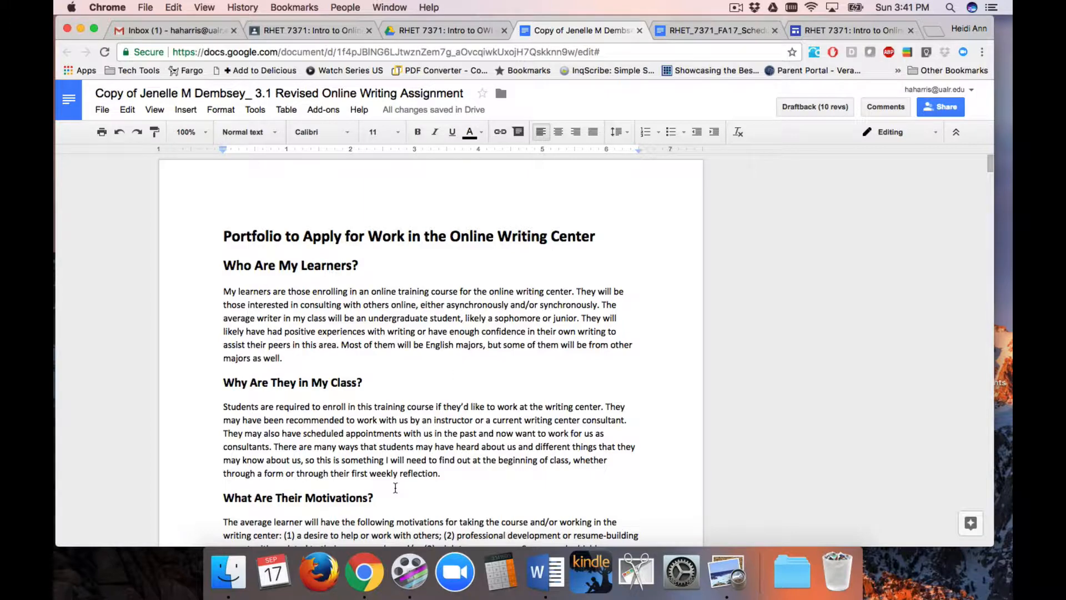
scroll(396, 487, "down", 2)
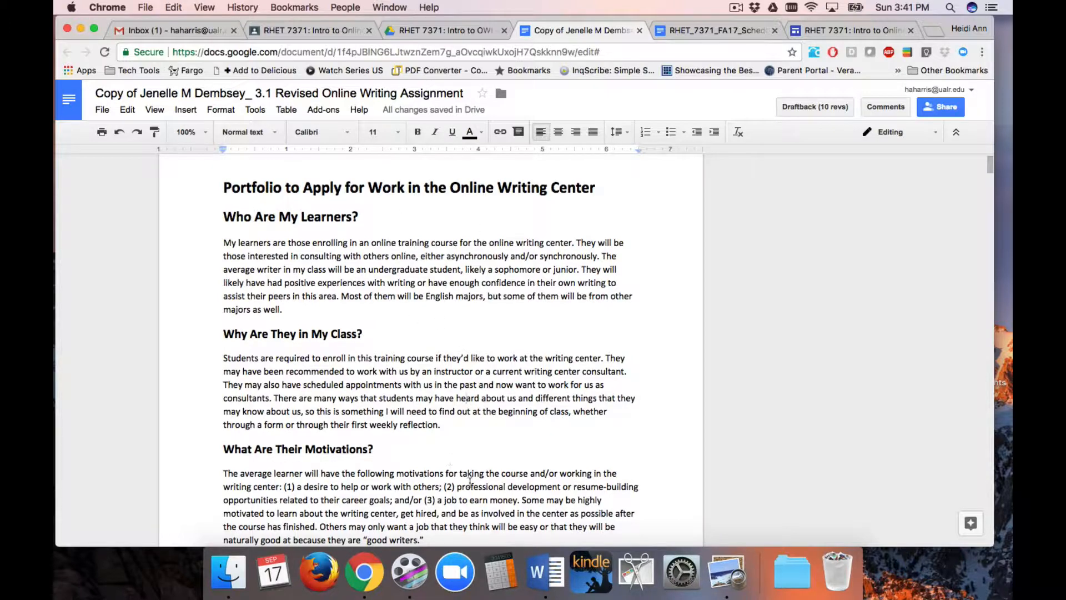
scroll(469, 482, "up", 2)
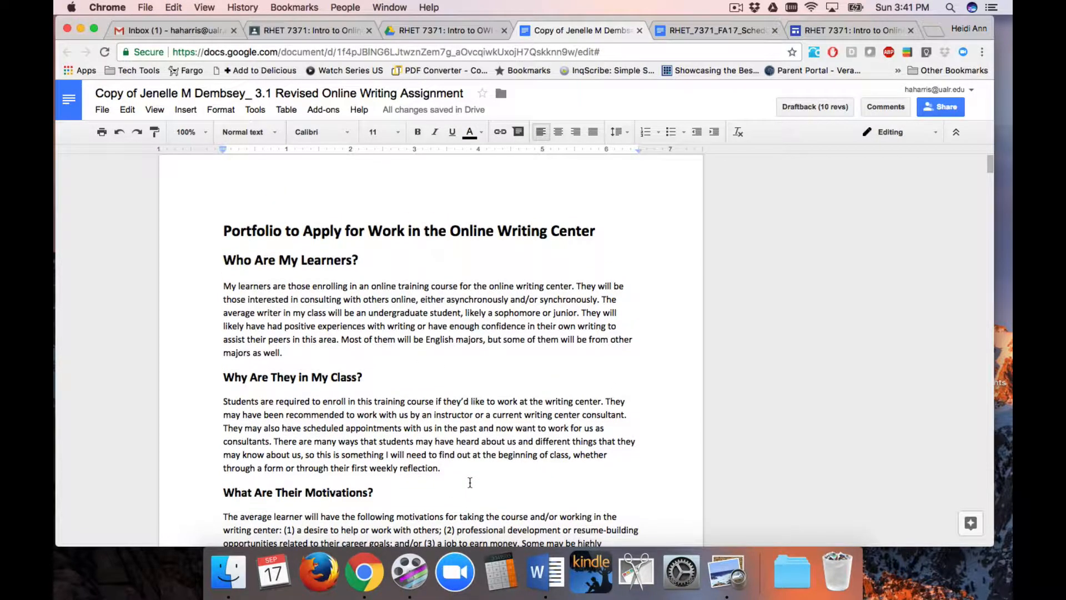